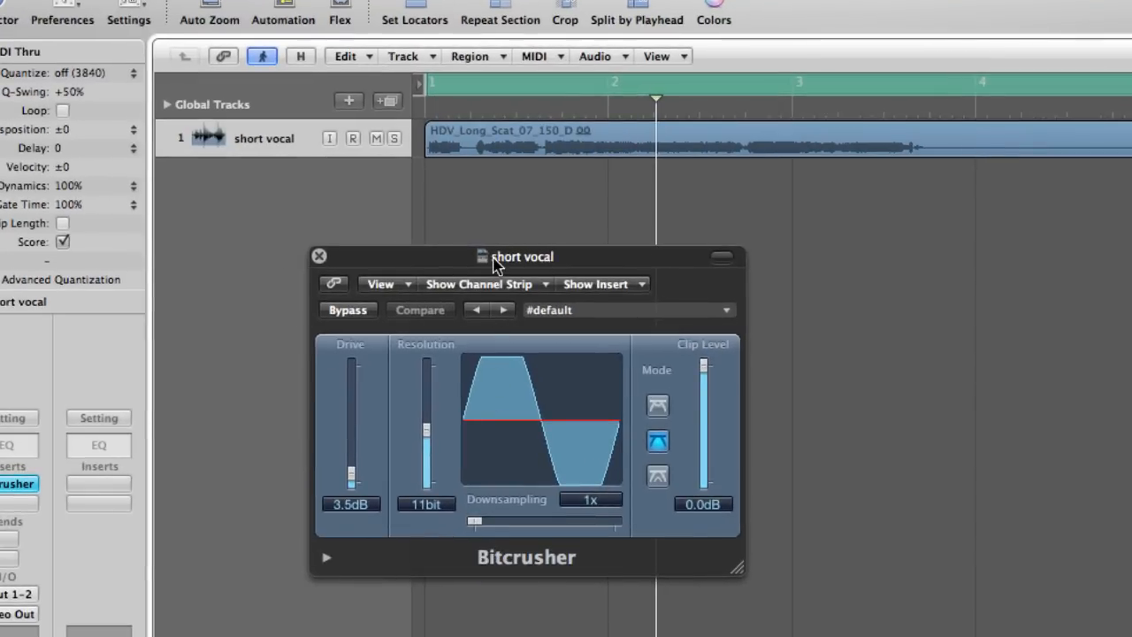
Move the Bitcrusher window just below the vocal region and sweep its Resolution down to 1 bit, up to 14 bit and on to 24 bit.
left_click_drag(496, 263, 555, 179)
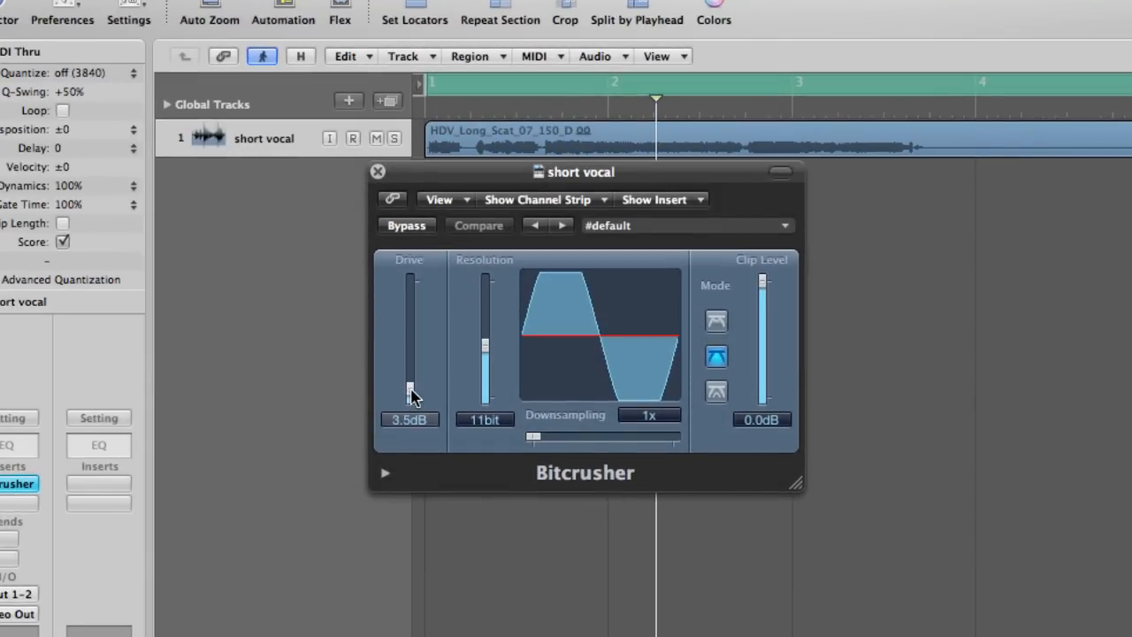
mouse_move(412, 396)
left_mouse_down()
mouse_move(410, 341)
mouse_move(414, 395)
left_mouse_up()
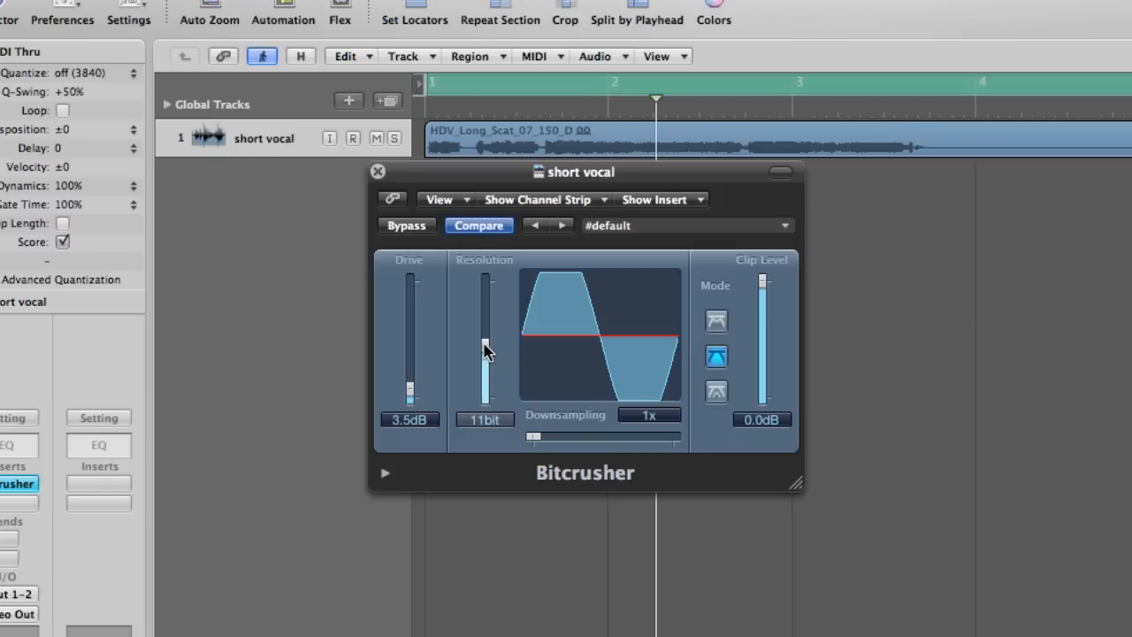
left_click_drag(486, 351, 487, 399)
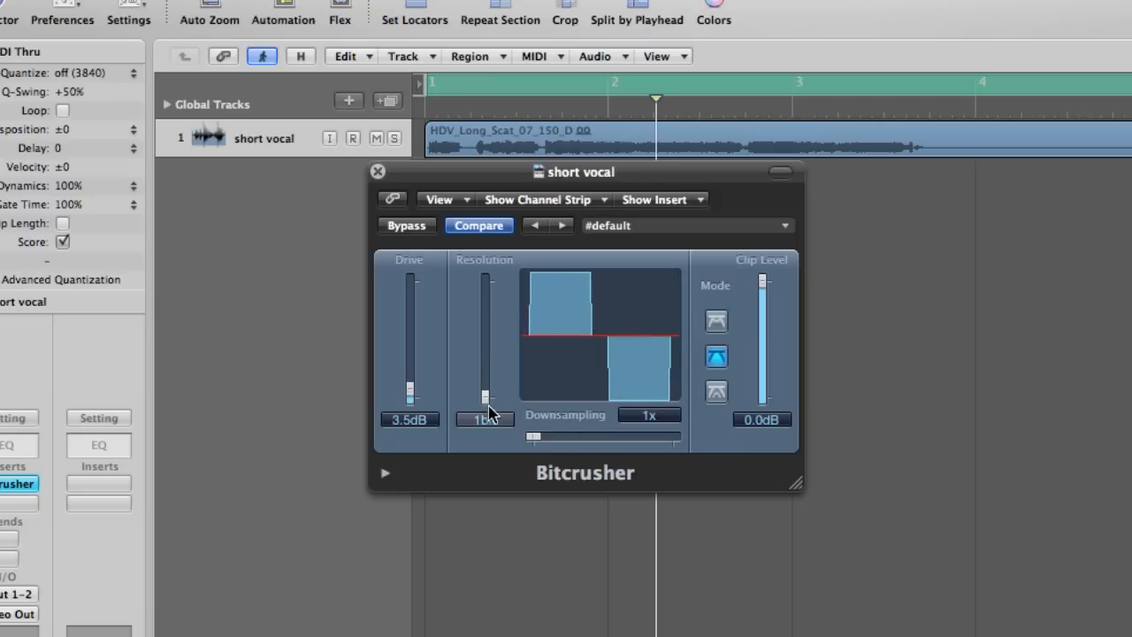
left_click_drag(488, 397, 491, 339)
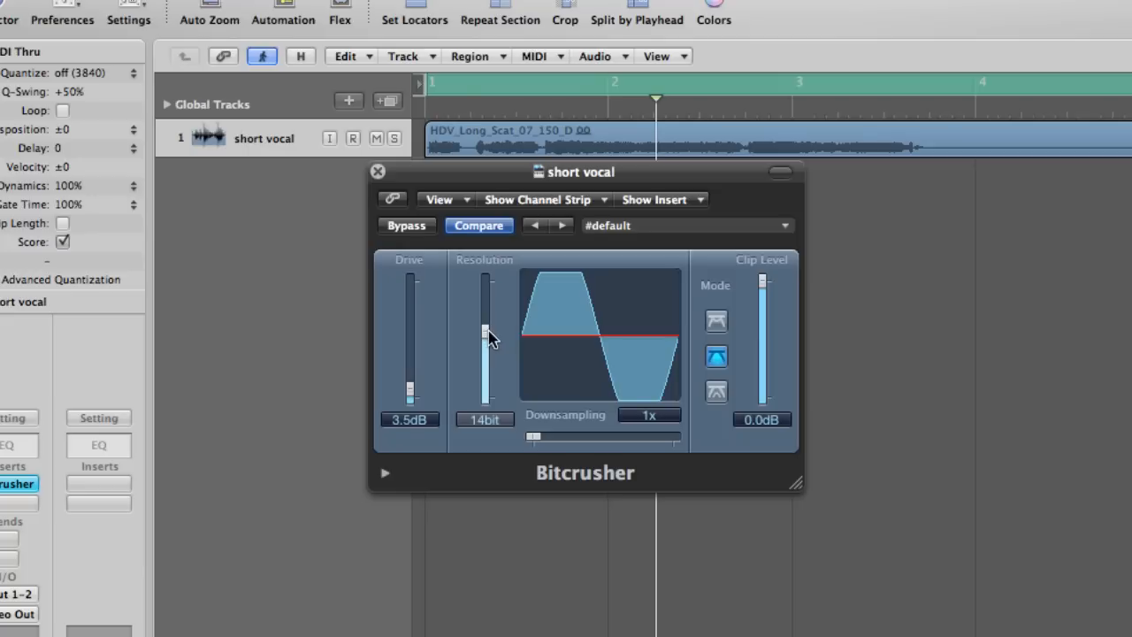
left_click_drag(489, 335, 478, 273)
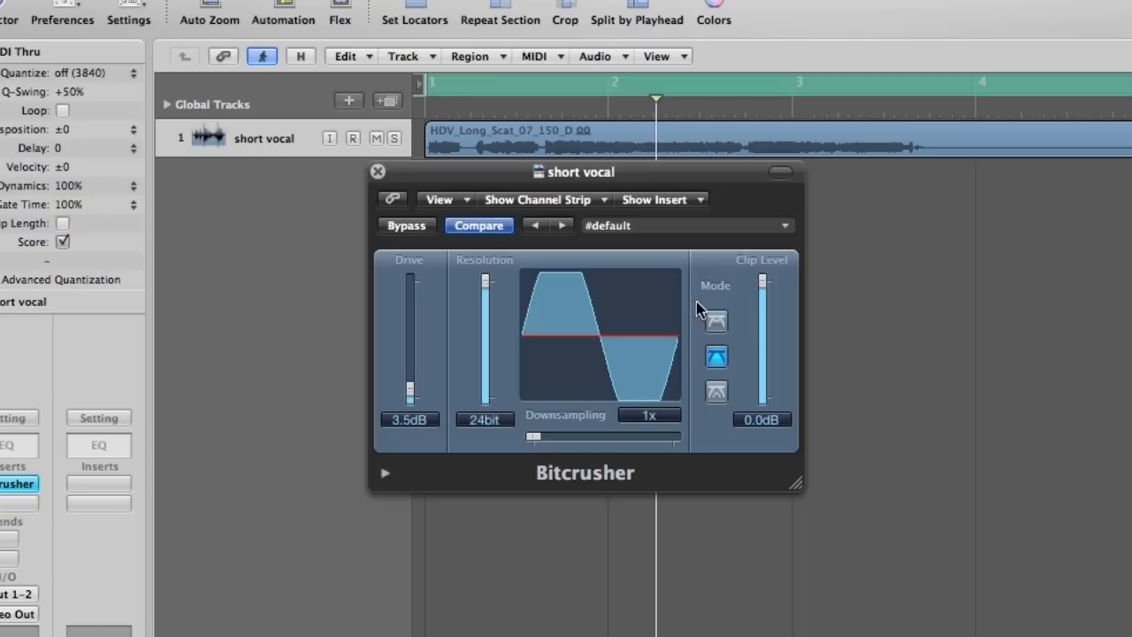
Play the vocal while lowering Resolution through 14, 5, 2 and 1 bit, and return it to 24 bit.
key("space")
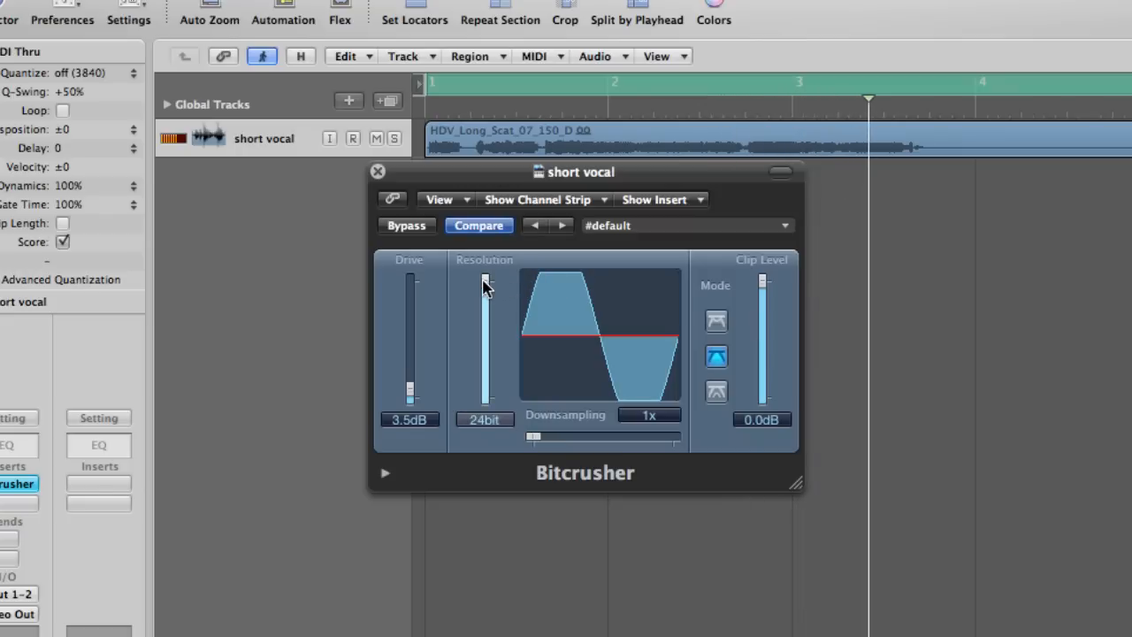
left_click_drag(486, 283, 493, 338)
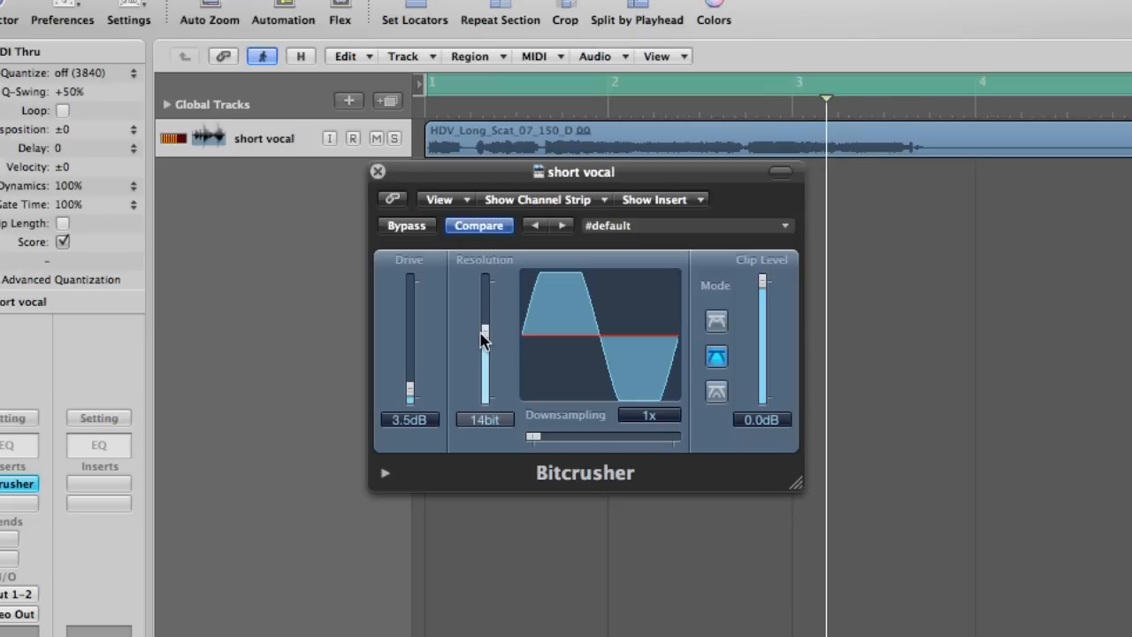
left_click_drag(486, 338, 489, 382)
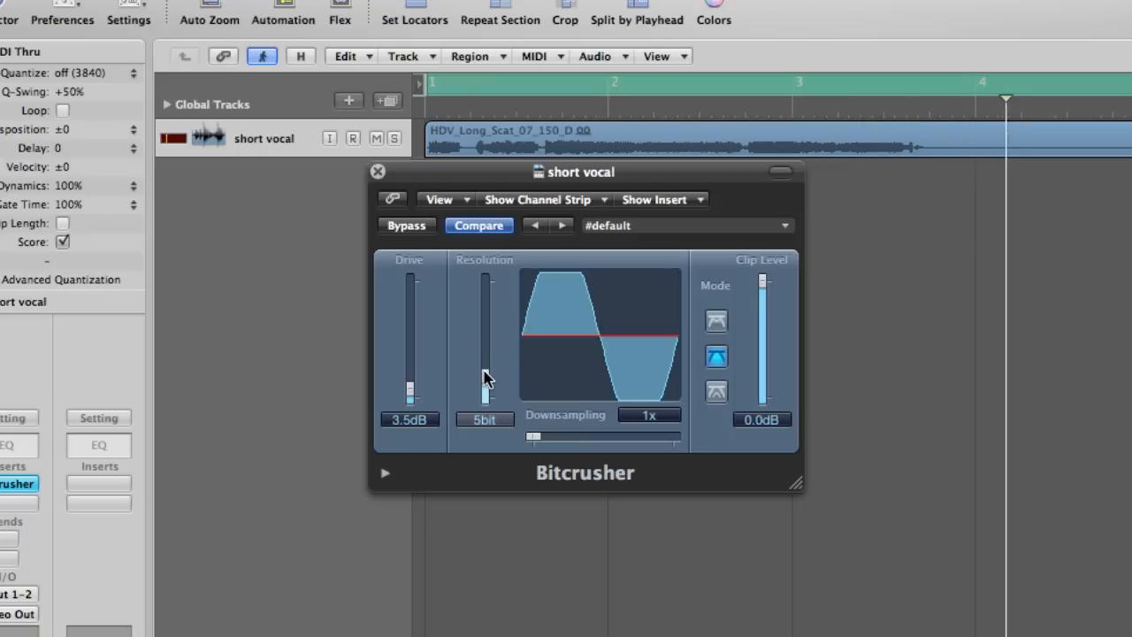
left_click_drag(485, 376, 486, 394)
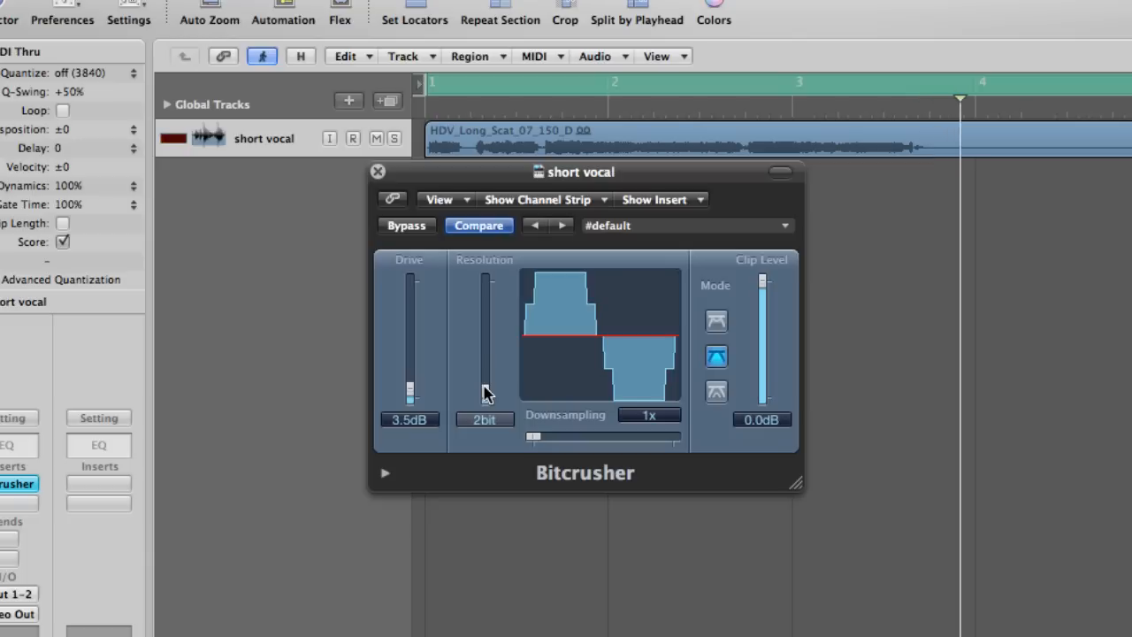
left_click_drag(486, 394, 486, 399)
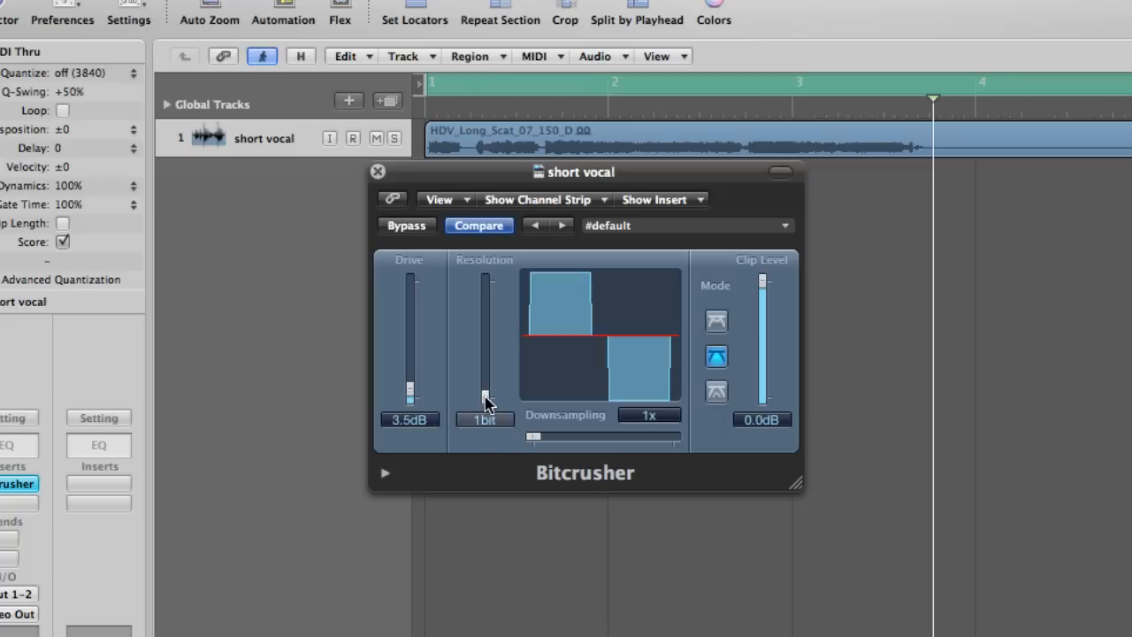
left_click_drag(486, 397, 469, 310)
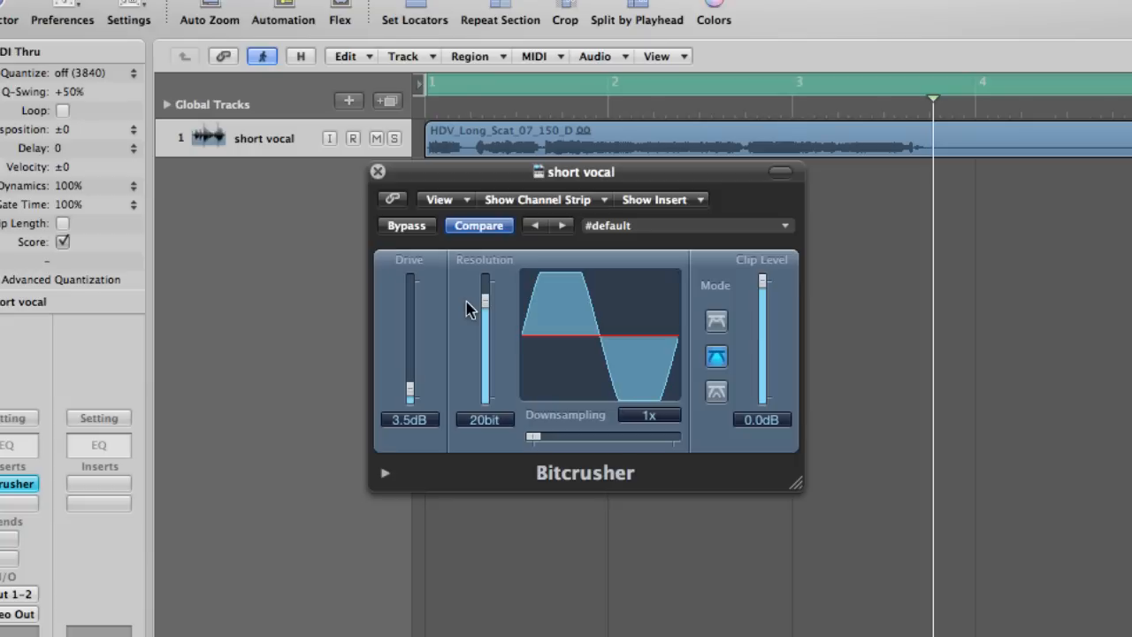
left_click_drag(484, 299, 487, 283)
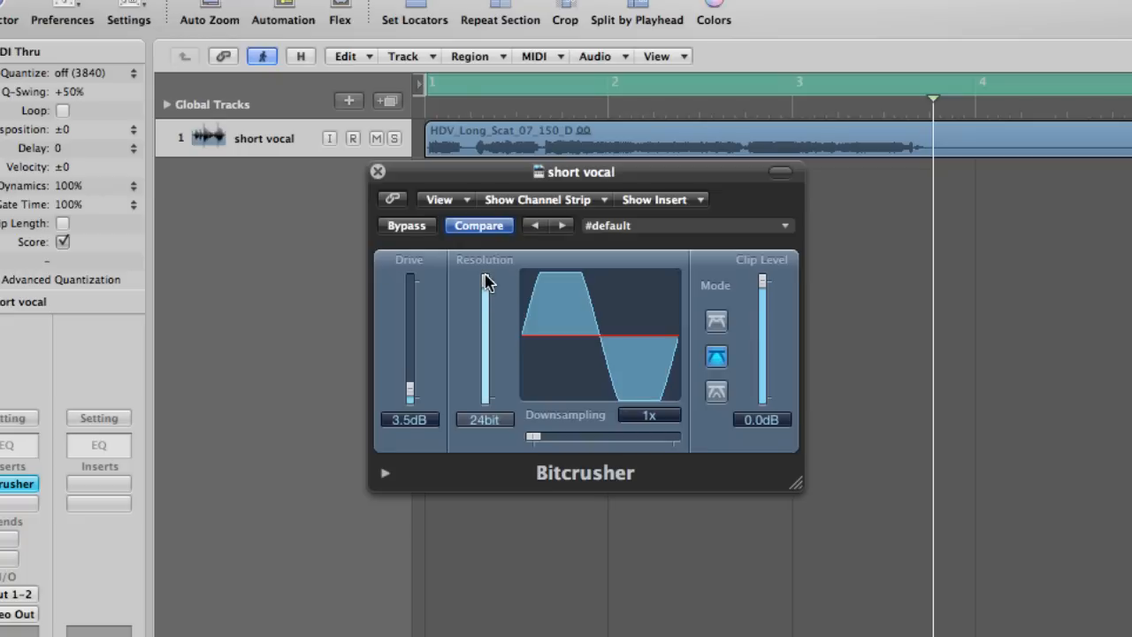
Try Downsampling at 2x and 4x, and return it to 1x.
mouse_move(533, 439)
left_mouse_down()
mouse_move(607, 440)
mouse_move(523, 442)
left_mouse_up()
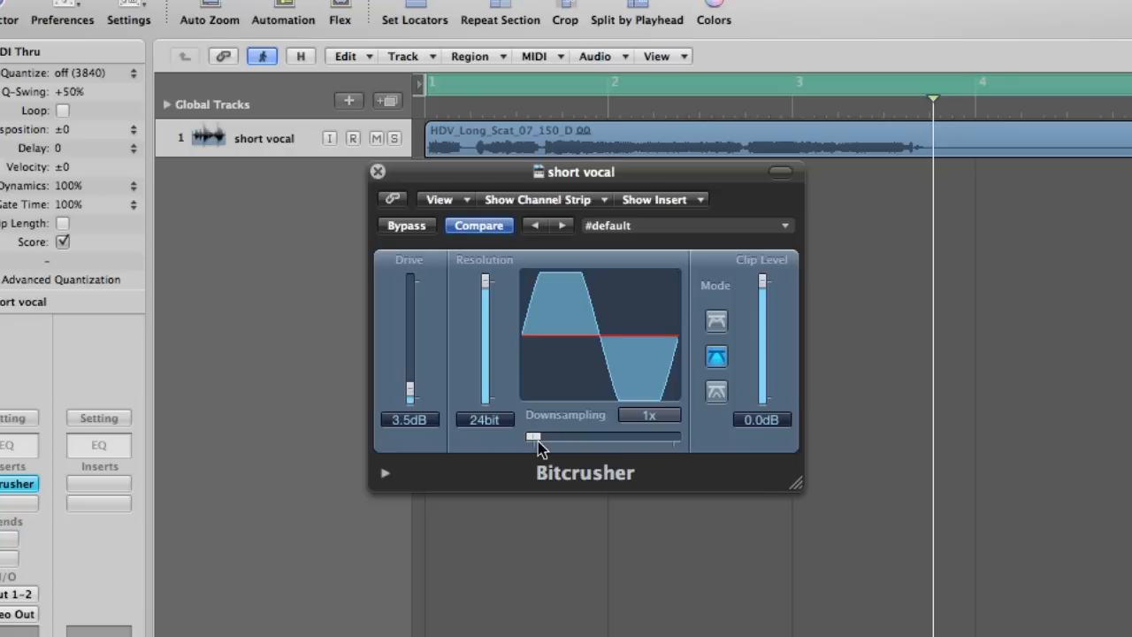
mouse_move(537, 444)
left_mouse_down()
mouse_move(678, 445)
mouse_move(542, 446)
left_mouse_up()
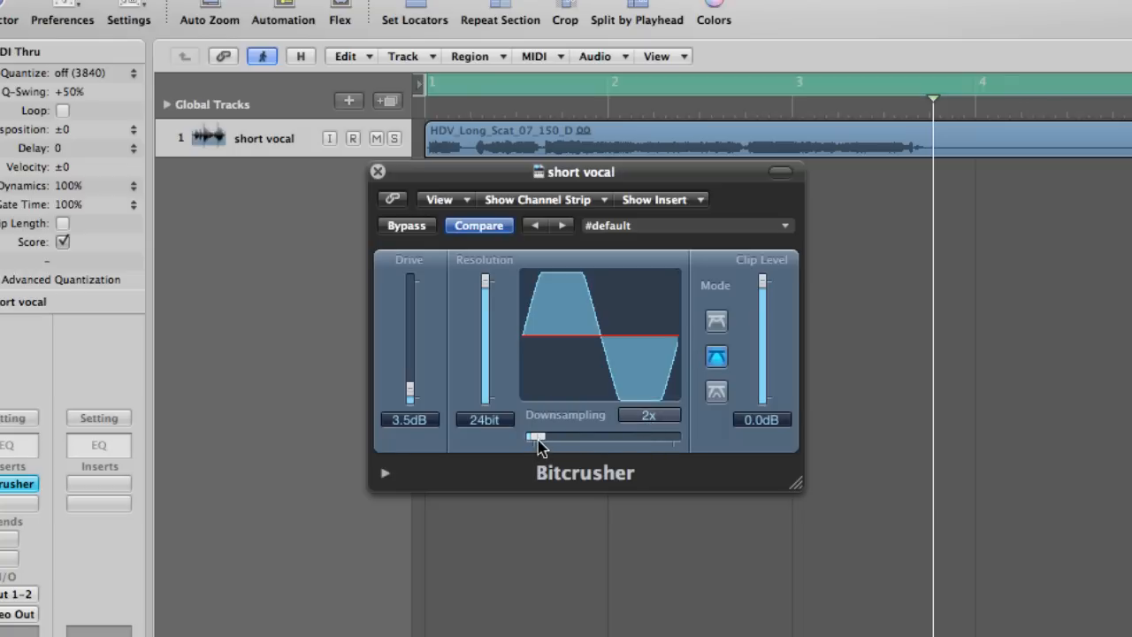
left_click_drag(539, 442, 545, 442)
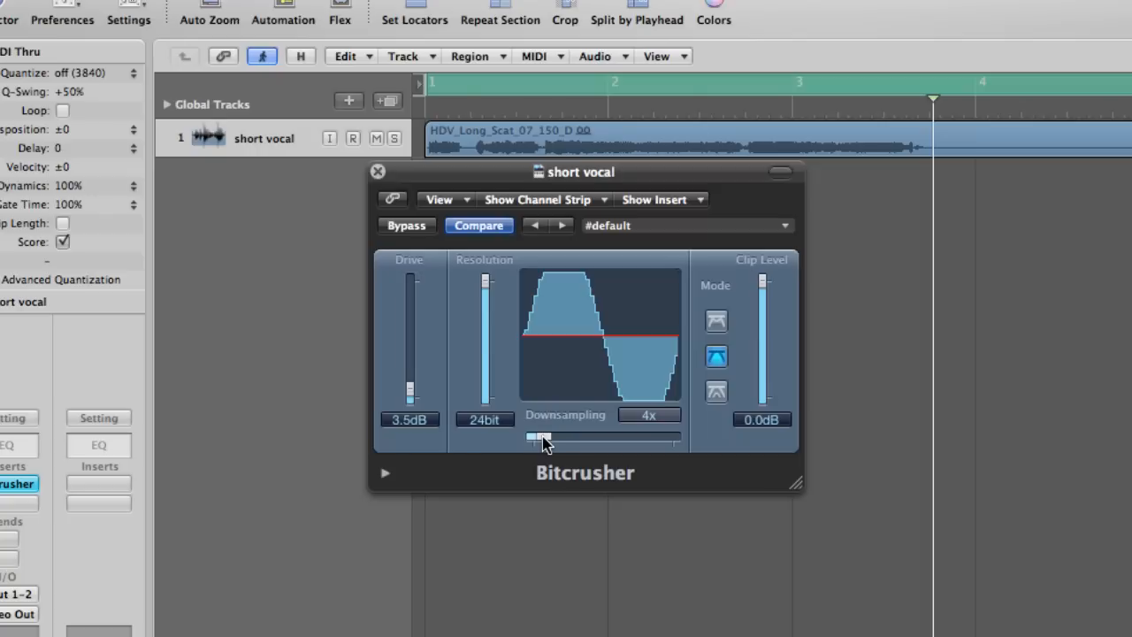
left_click_drag(543, 443, 532, 442)
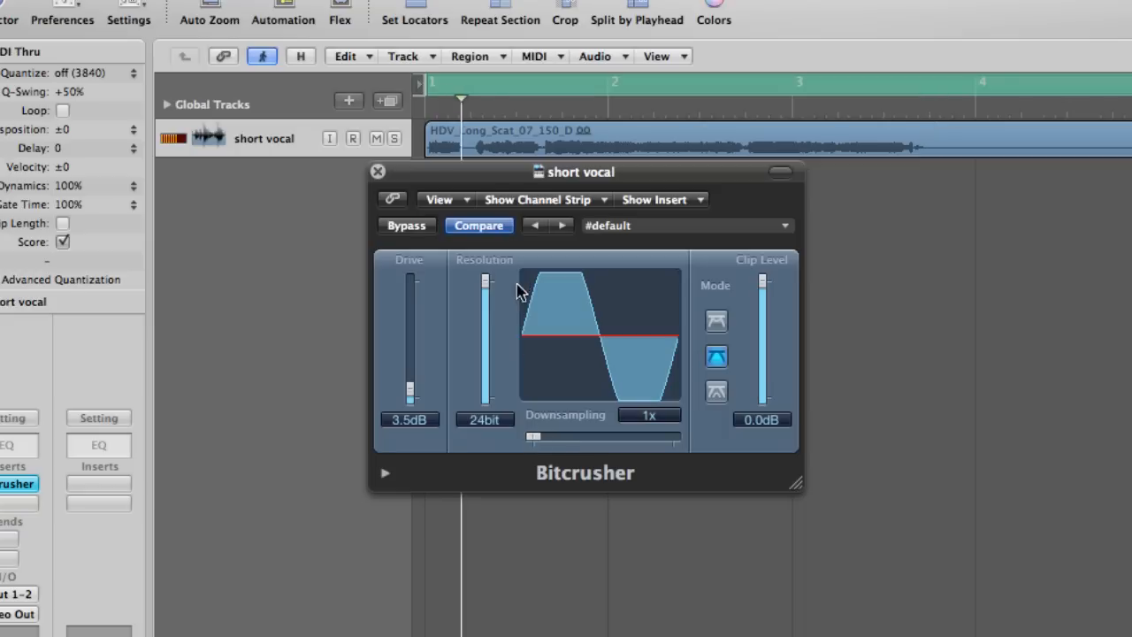
Lower Resolution through 12 and 6 bit to 4 bit during playback, trying Downsampling at 3x, 13x and 9x and settling on 6x.
left_click_drag(485, 280, 489, 347)
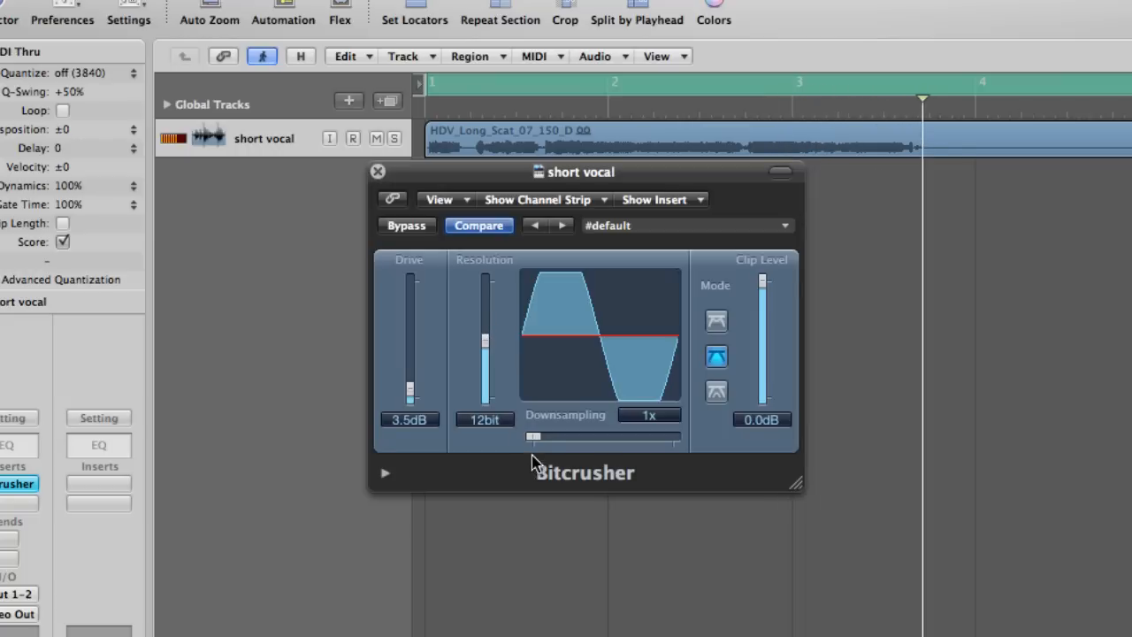
left_click_drag(533, 440, 541, 444)
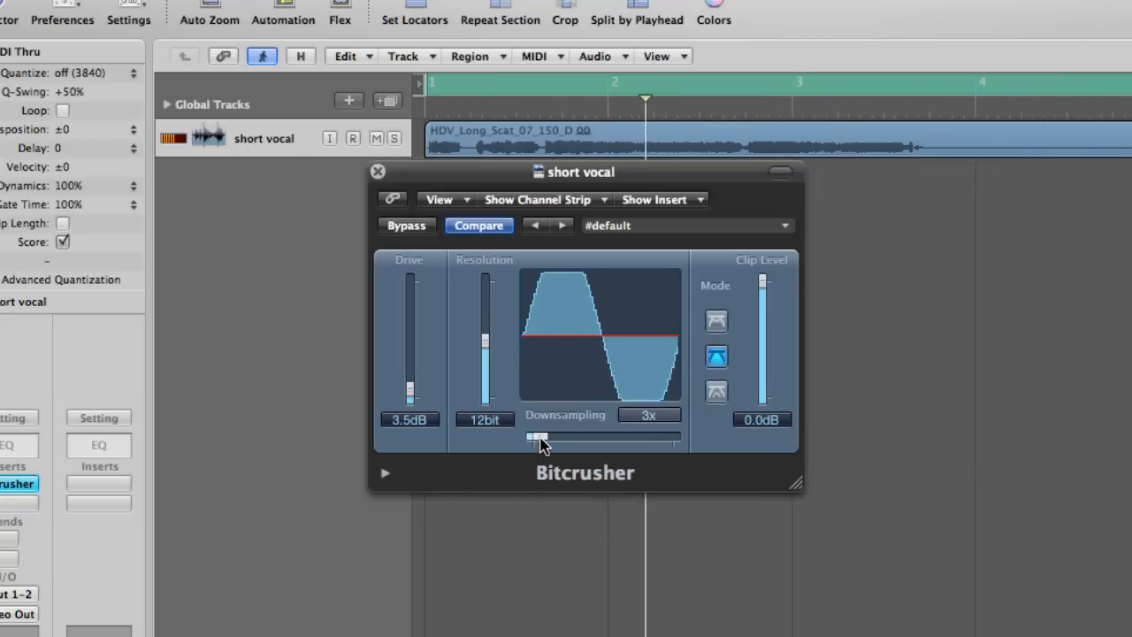
left_click_drag(541, 445, 576, 448)
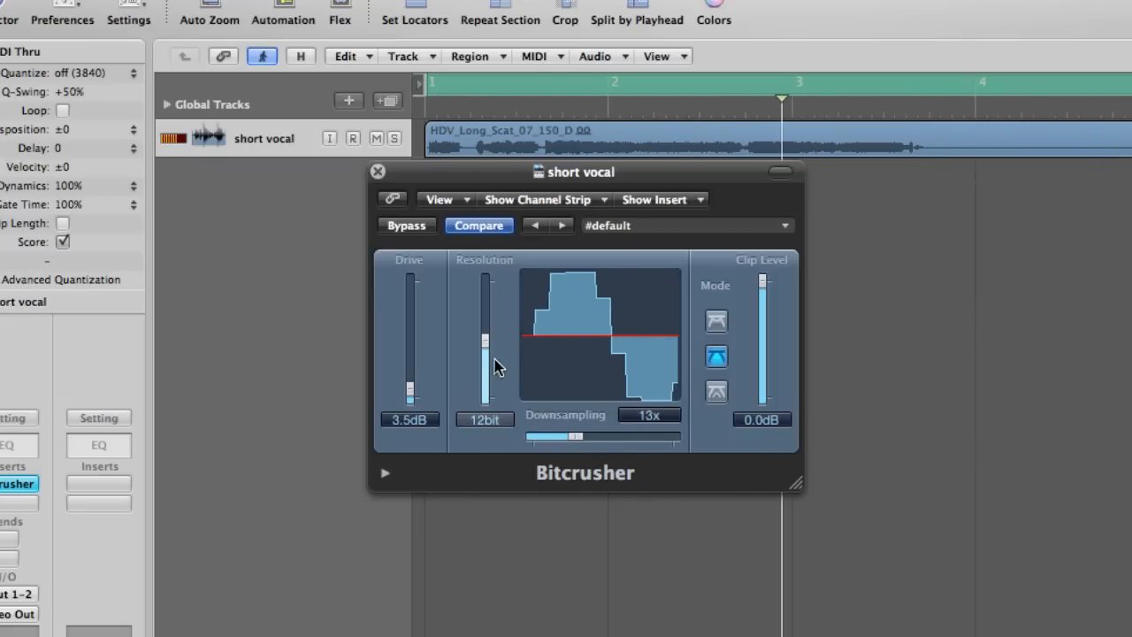
left_click_drag(487, 345, 485, 373)
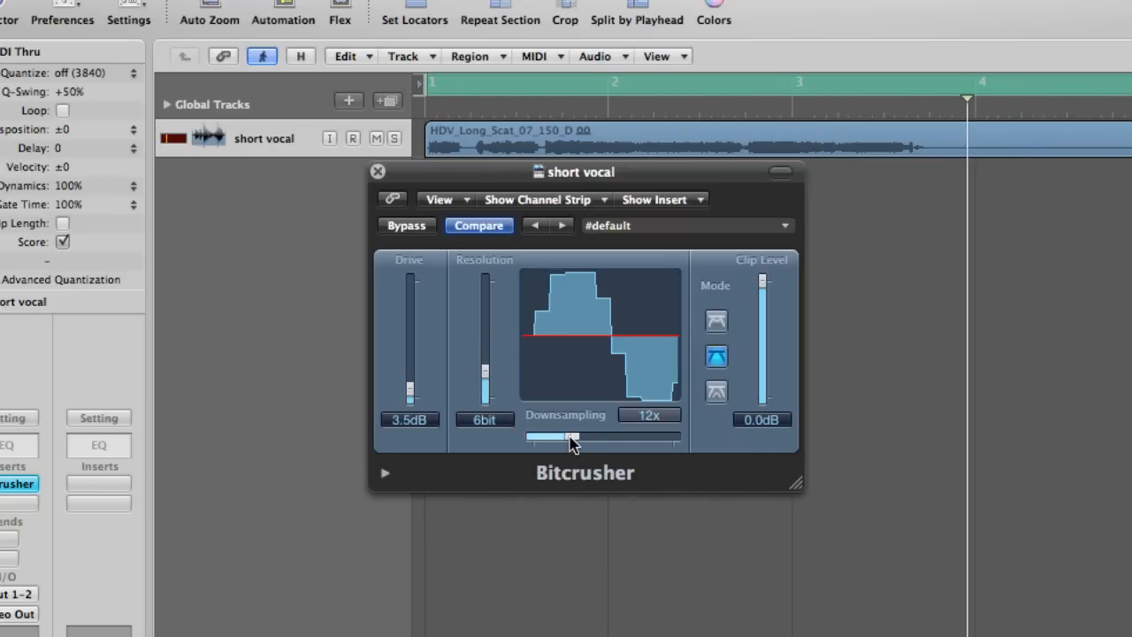
left_click_drag(572, 442, 560, 444)
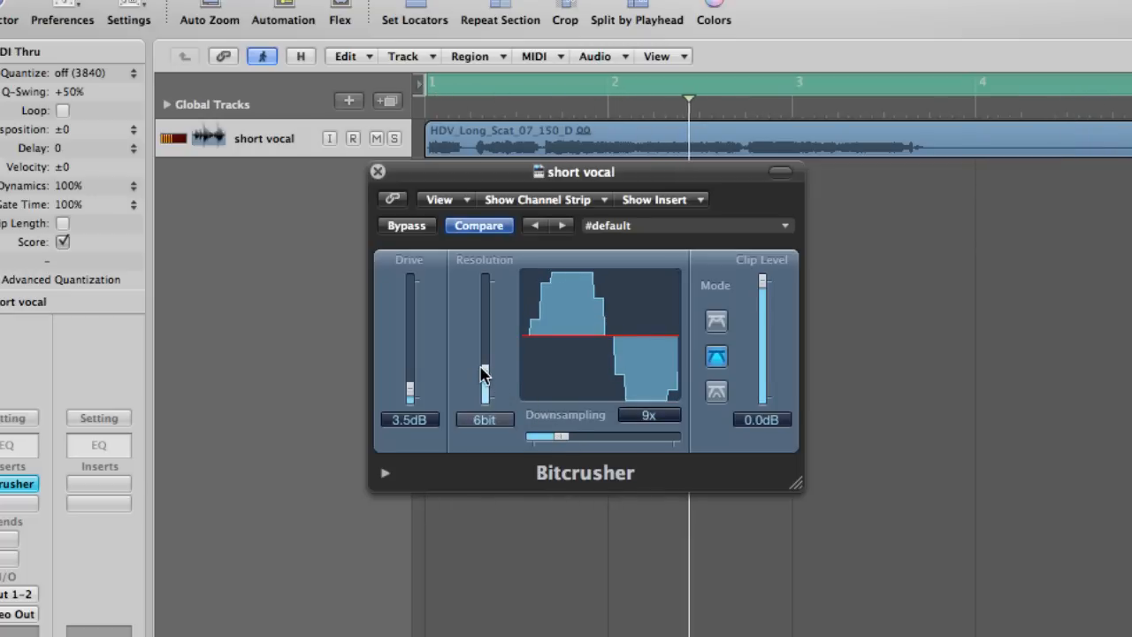
left_click_drag(484, 374, 485, 383)
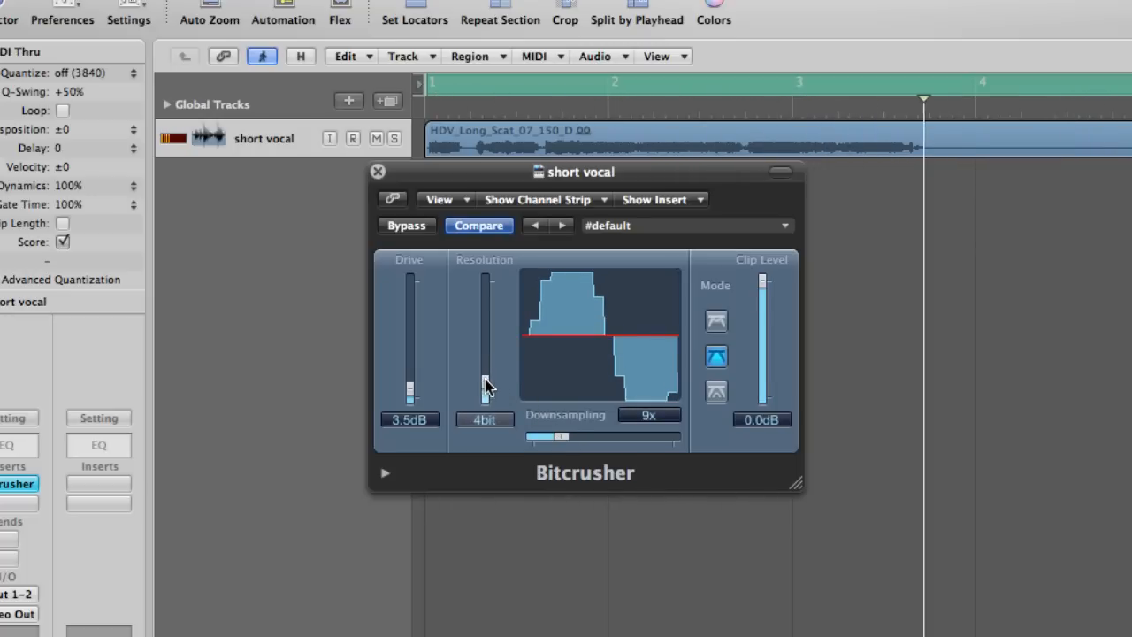
left_click_drag(550, 433, 555, 442)
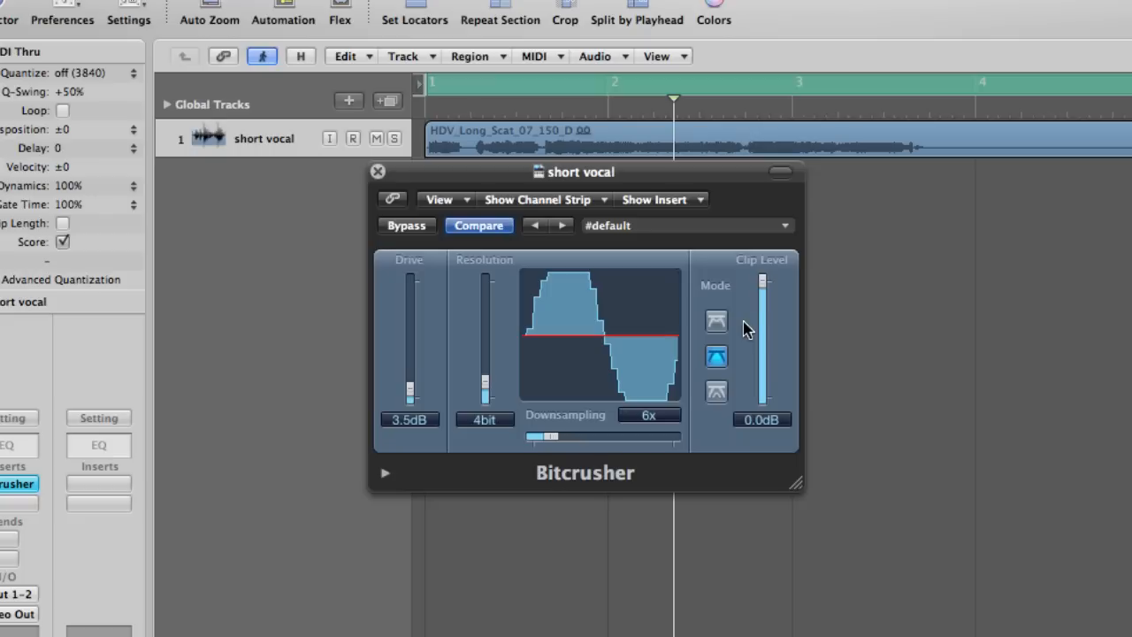
Try the Clip Level at -6.4 dB and 0.0 dB, and set it to -6.2 dB.
left_click_drag(763, 281, 768, 363)
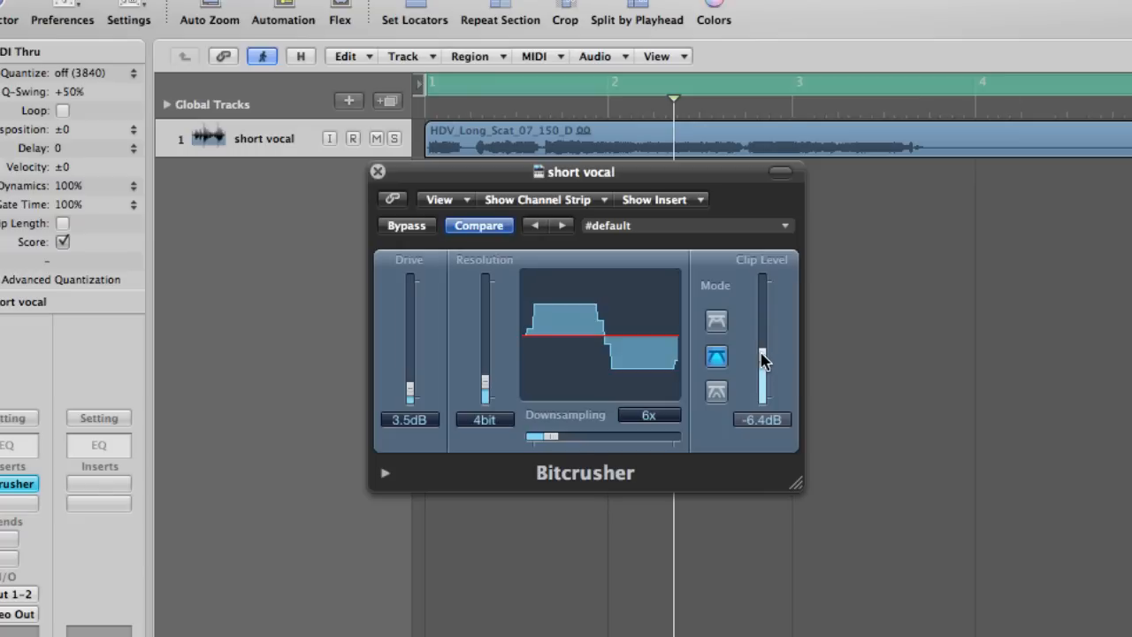
left_click_drag(763, 358, 762, 281)
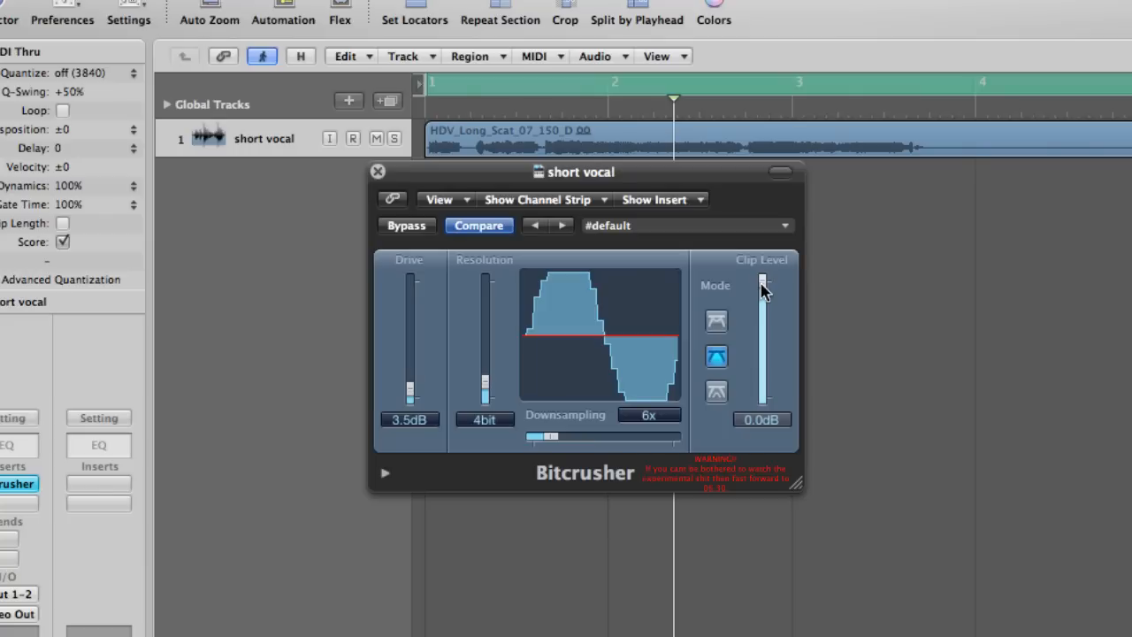
left_click_drag(762, 283, 769, 342)
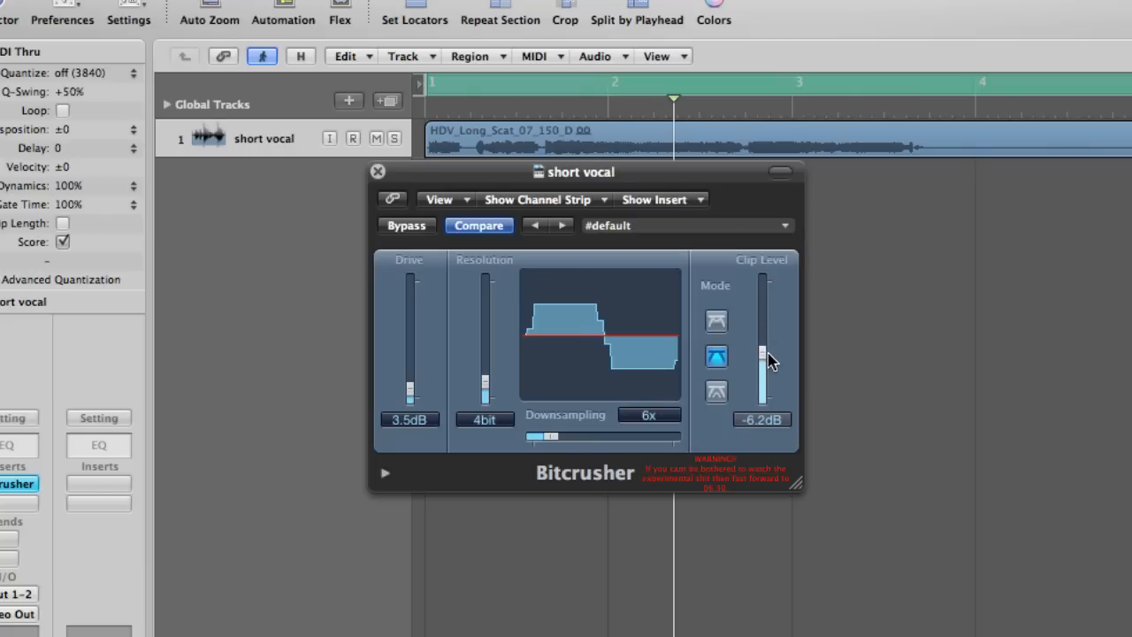
Audition the first, second and third clipping modes in turn on the playing vocal.
left_click(717, 322)
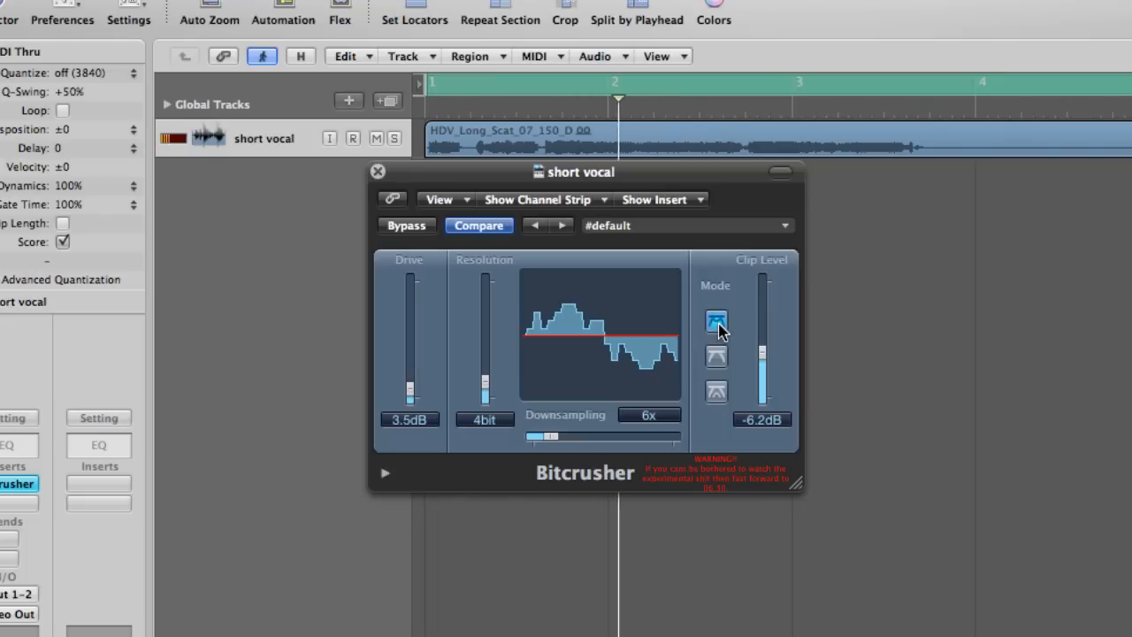
left_click(719, 356)
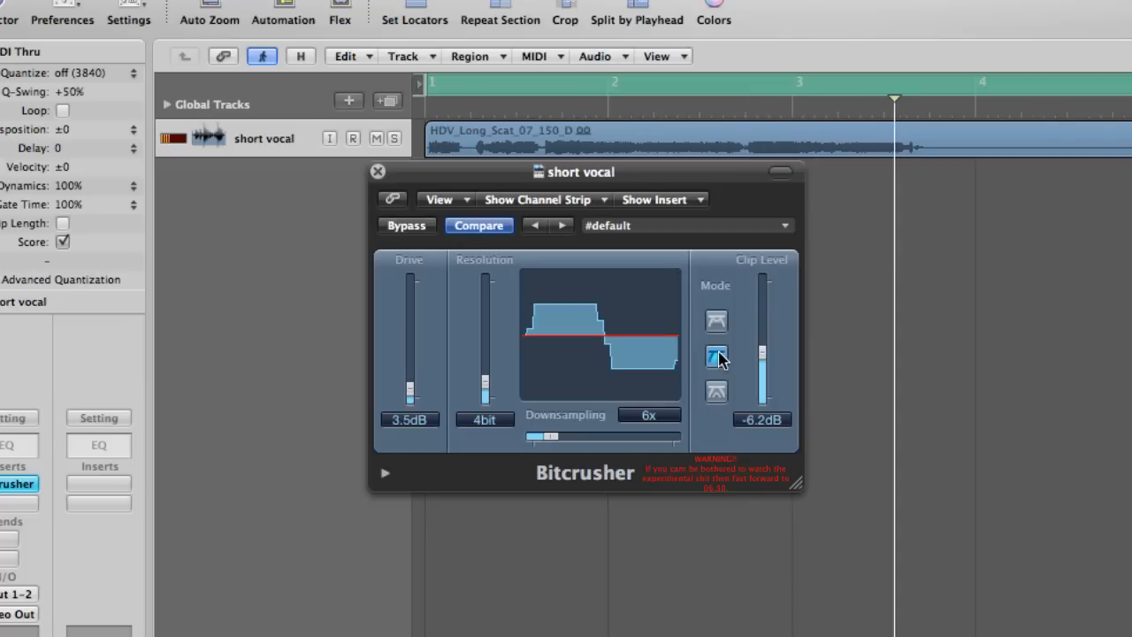
left_click(717, 393)
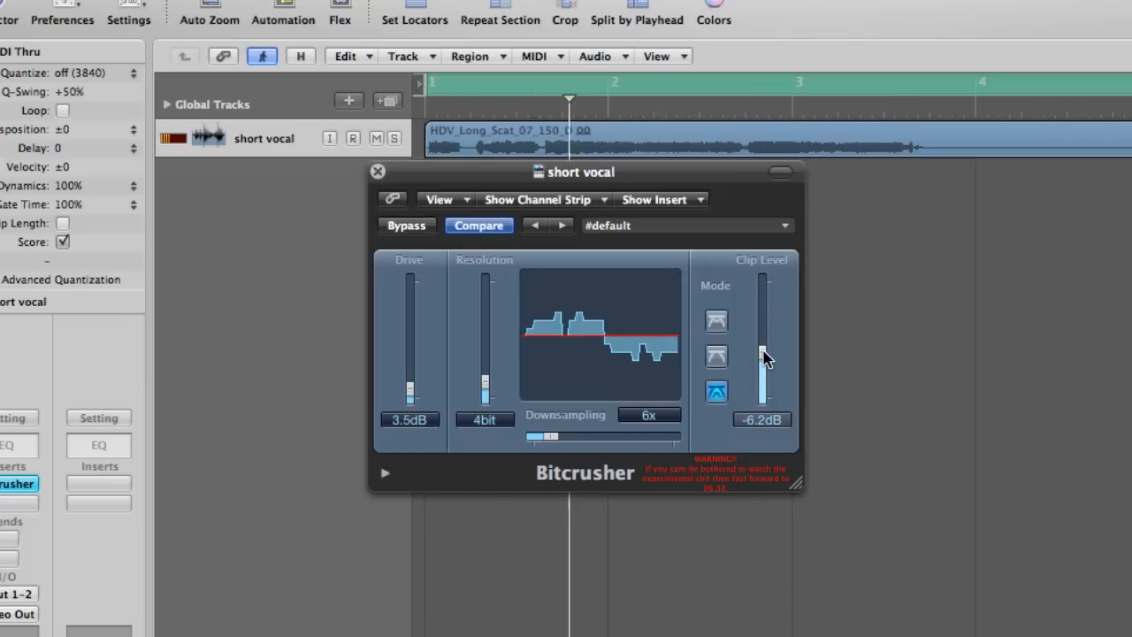
Lower the Clip Level to -7.6 dB and compare the first and second clipping modes.
left_click_drag(762, 352, 765, 374)
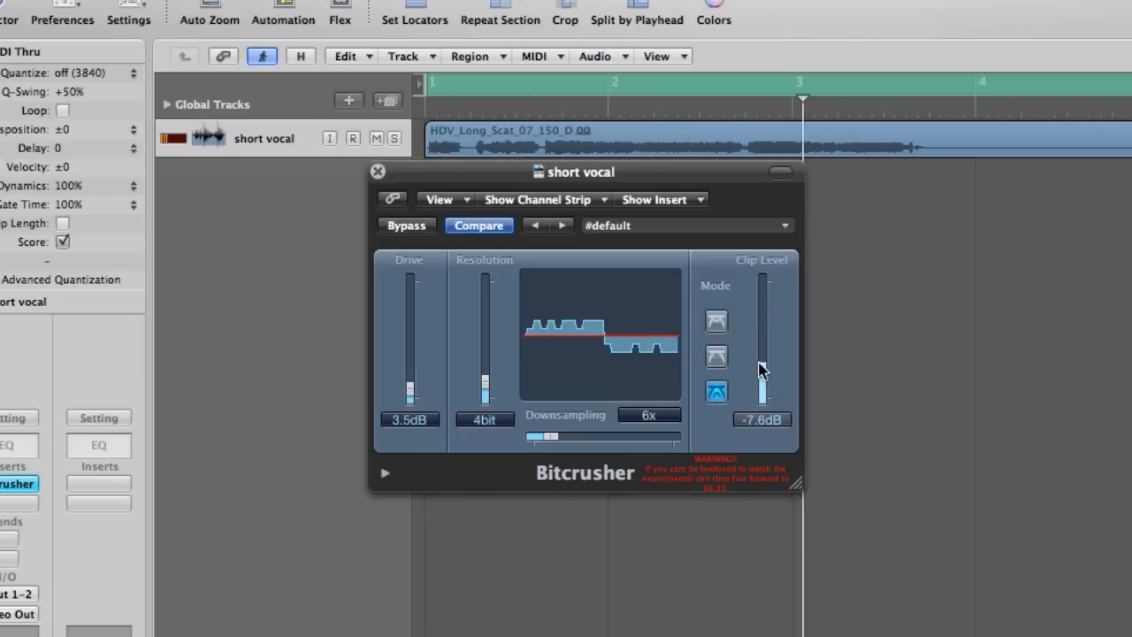
left_click(717, 320)
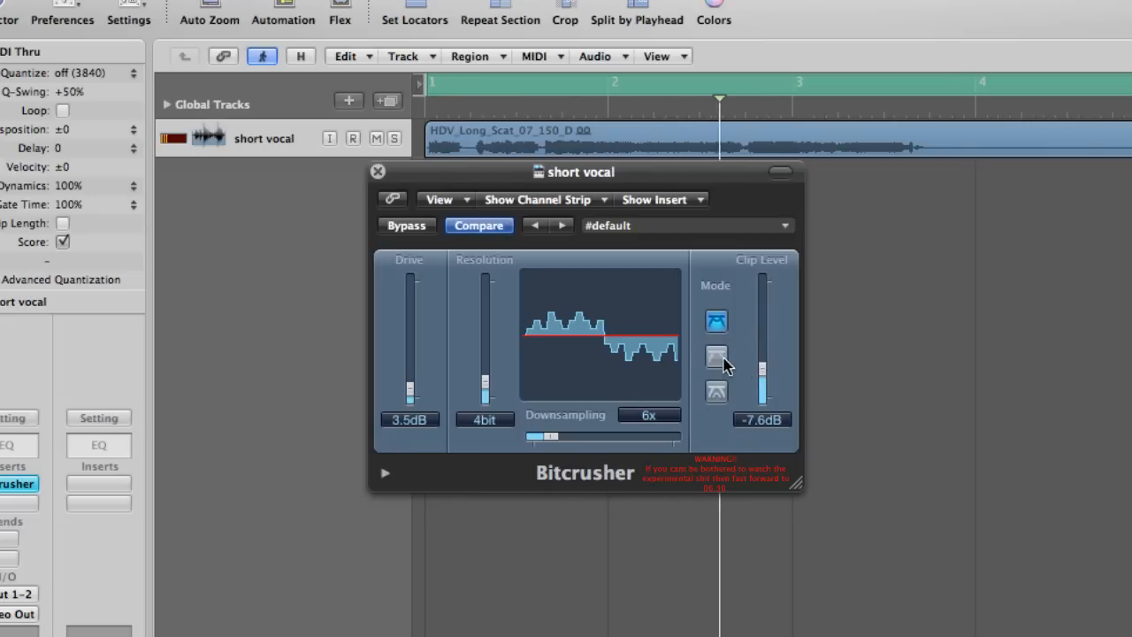
left_click(718, 357)
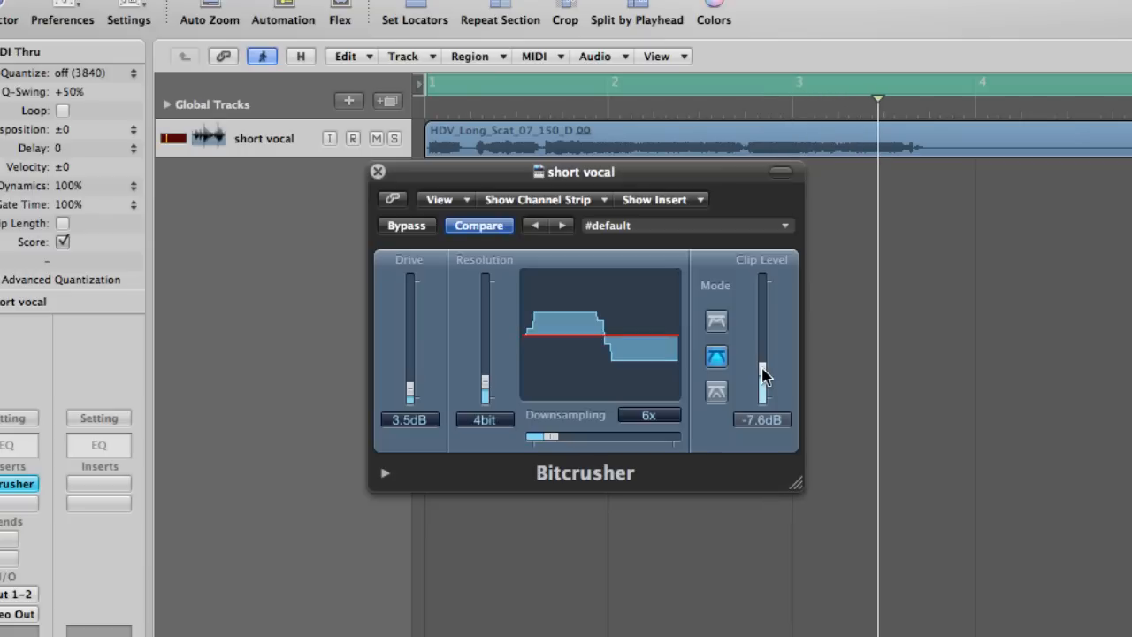
Raise the Clip Level to -4.0 dB, audition the first clipping mode and select the third one.
left_click_drag(766, 376, 762, 334)
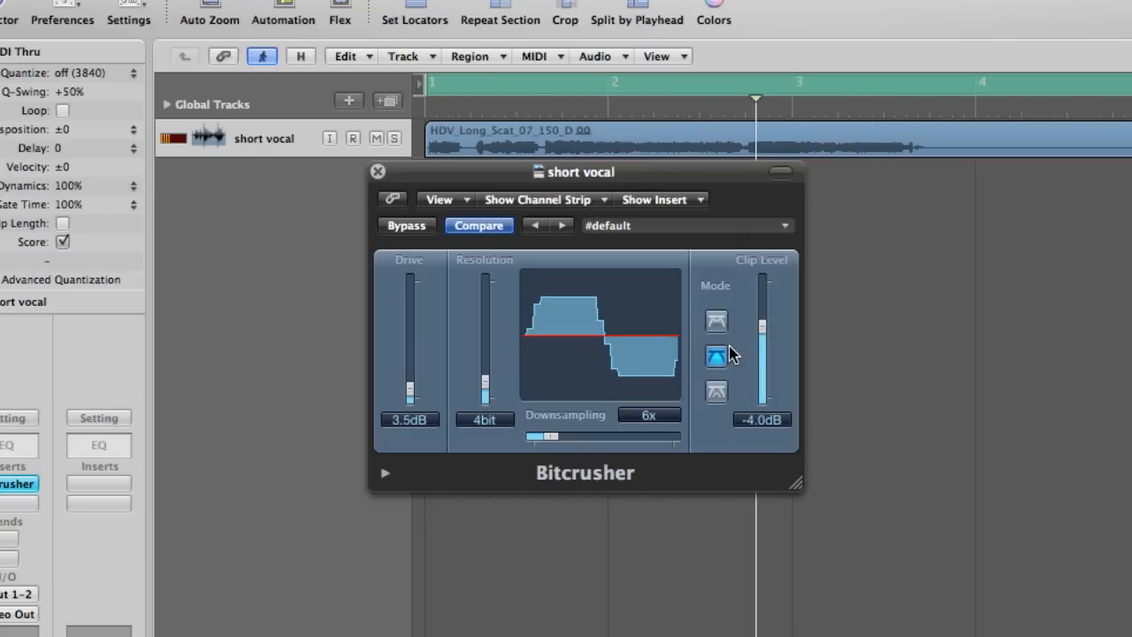
left_click(716, 323)
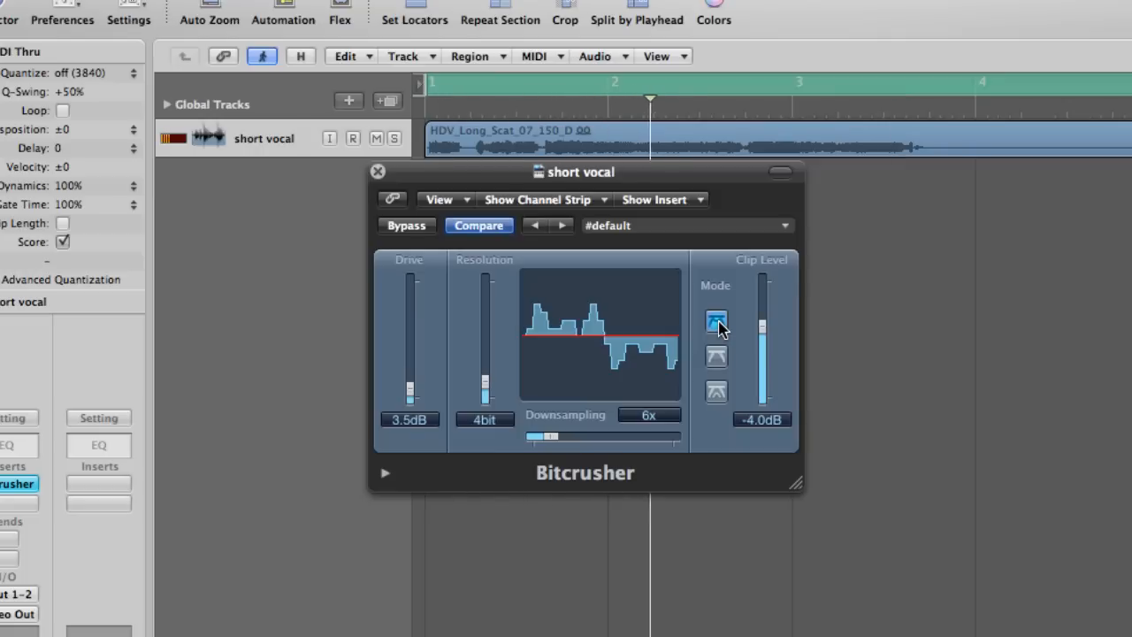
left_click(717, 392)
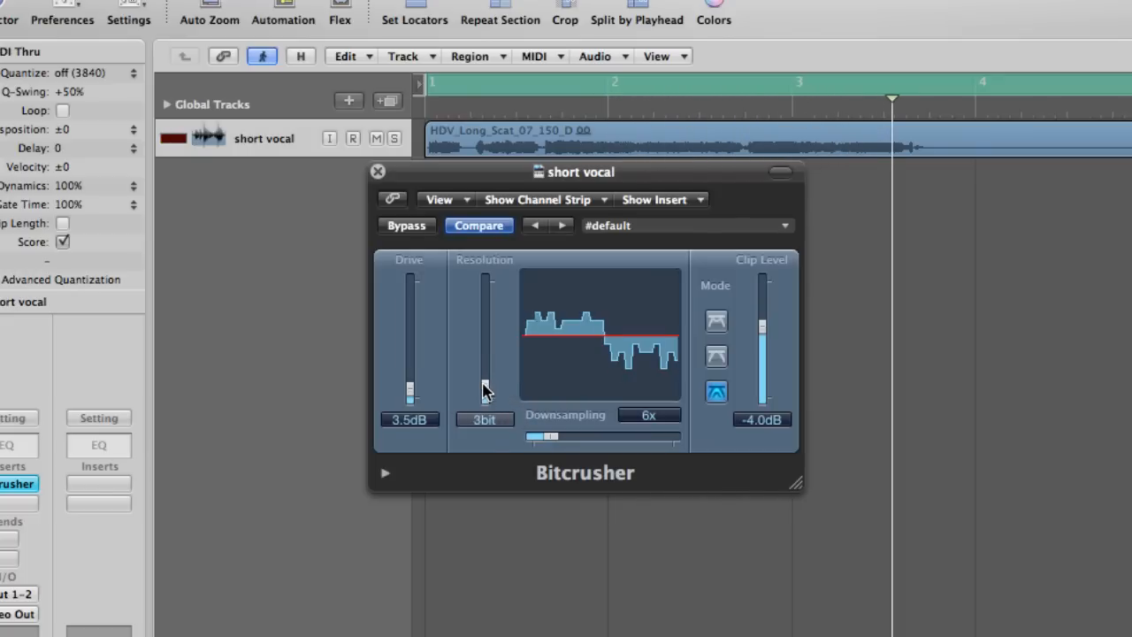
Lower the Resolution to 1 bit and audition the second and first clipping modes on the vocal.
left_click_drag(485, 390, 485, 397)
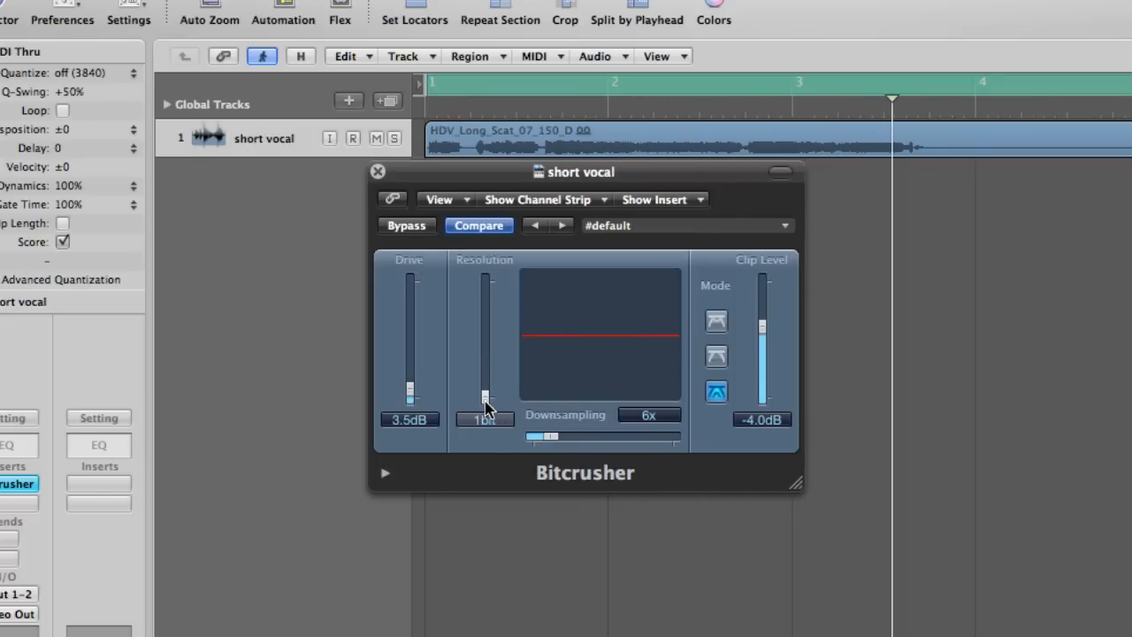
left_click(716, 356)
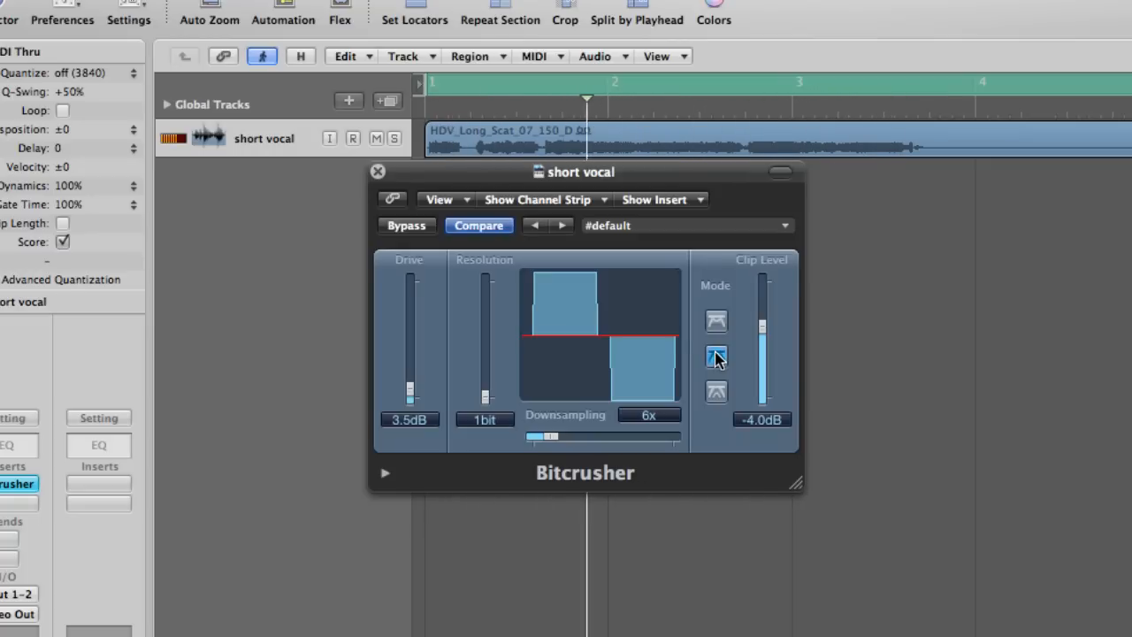
left_click(716, 324)
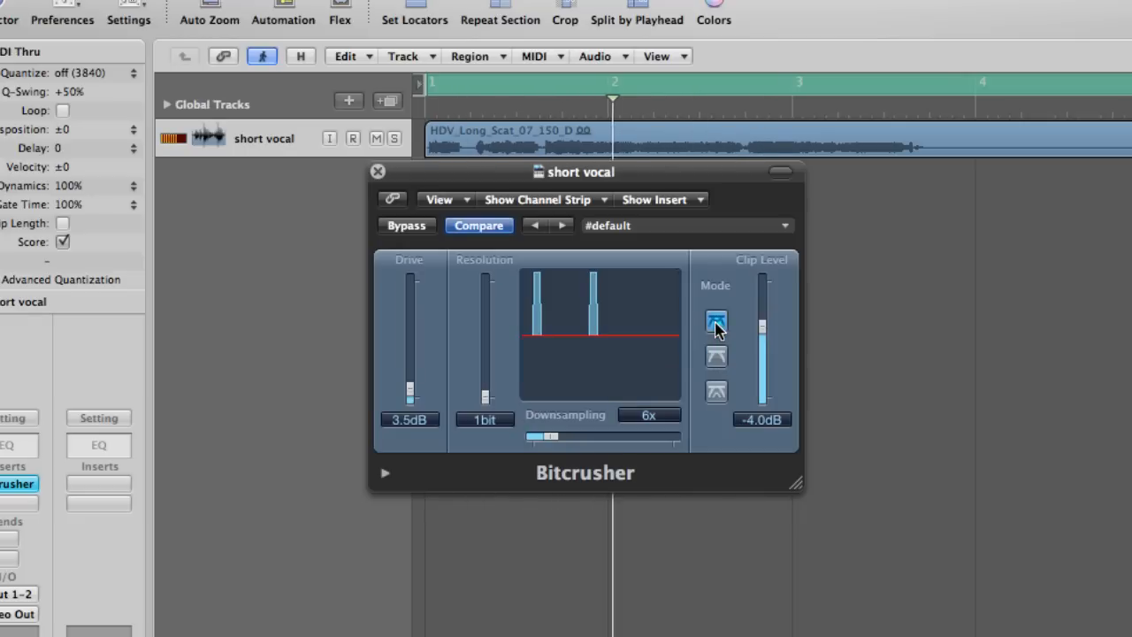
Raise the Clip Level to -1.0 dB, and try the Resolution at 24 bit before setting it to 2 bit.
left_click_drag(762, 326, 761, 286)
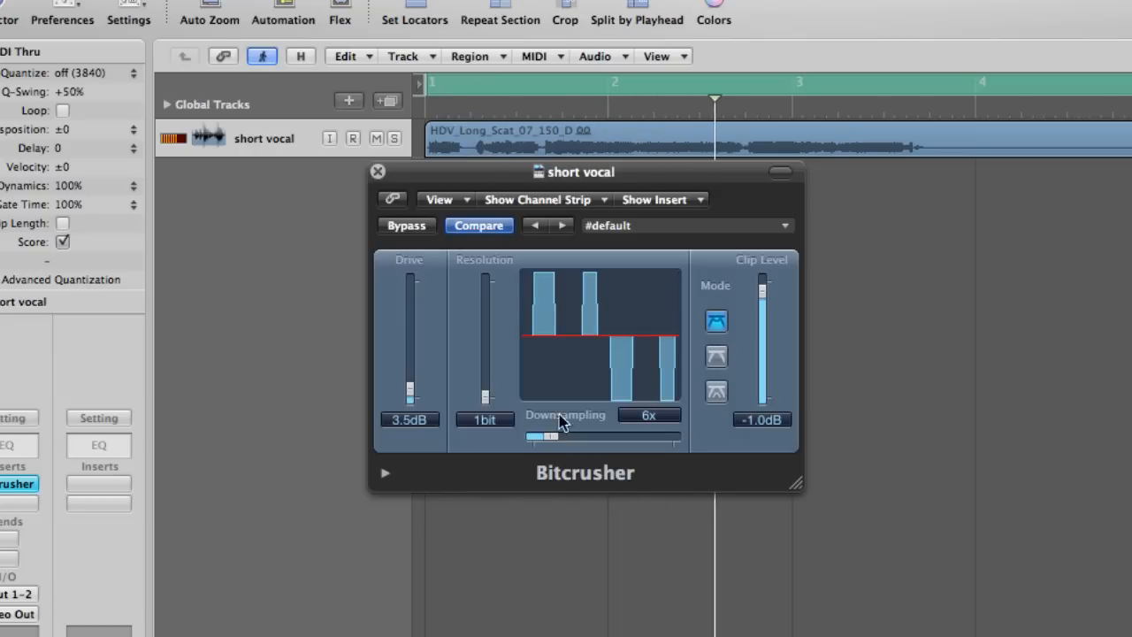
double_click(486, 420)
type("24")
key("Return")
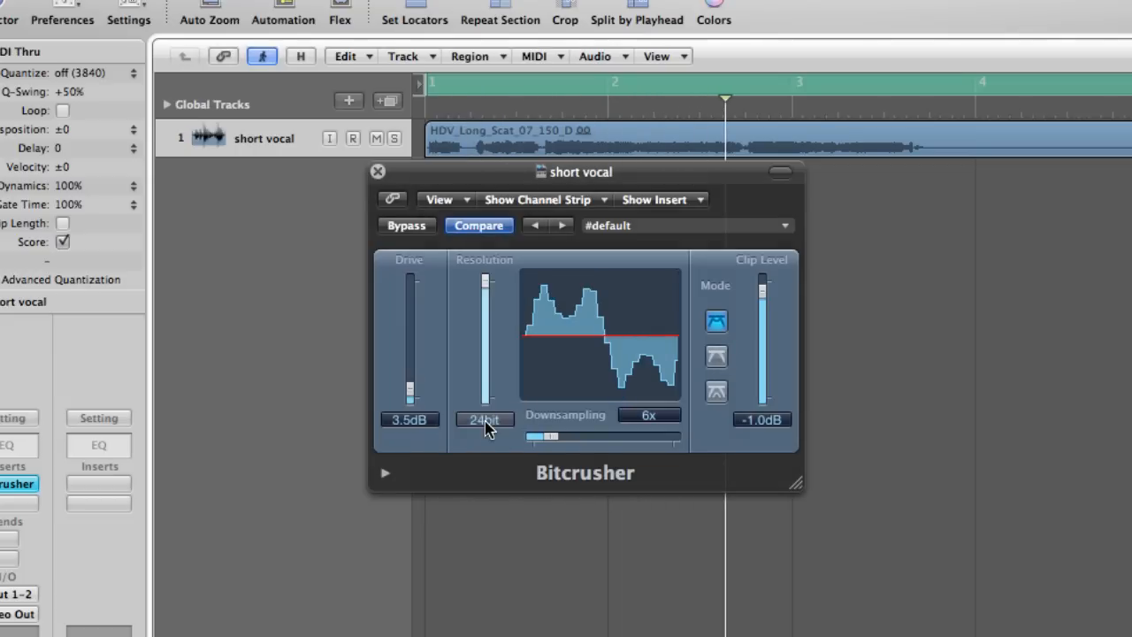
double_click(486, 420)
key("BackSpace")
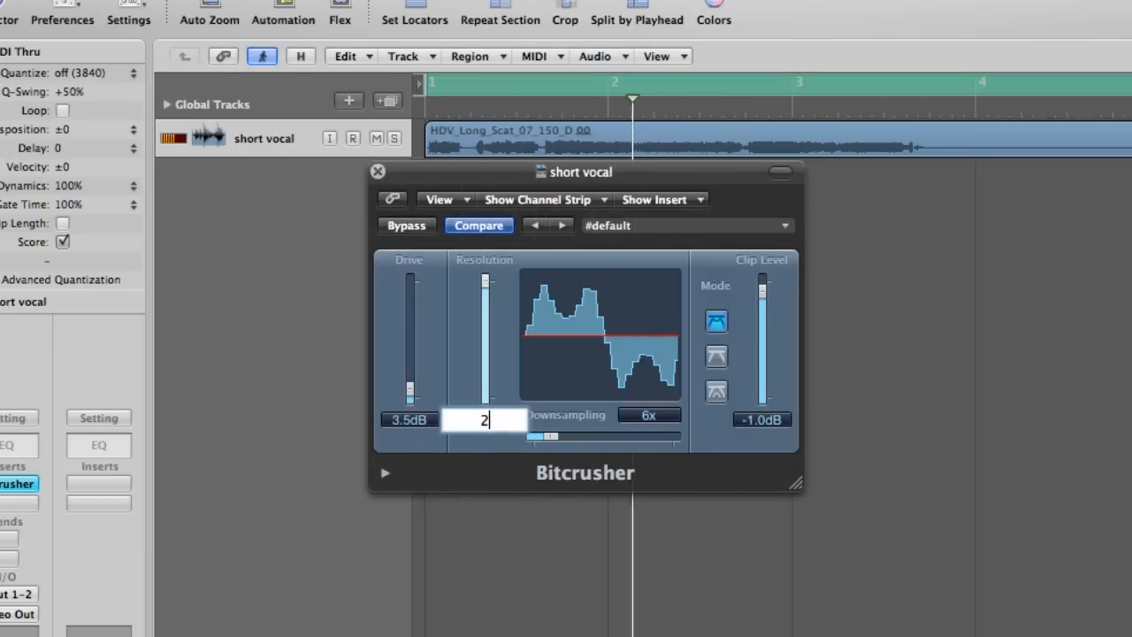
key("Return")
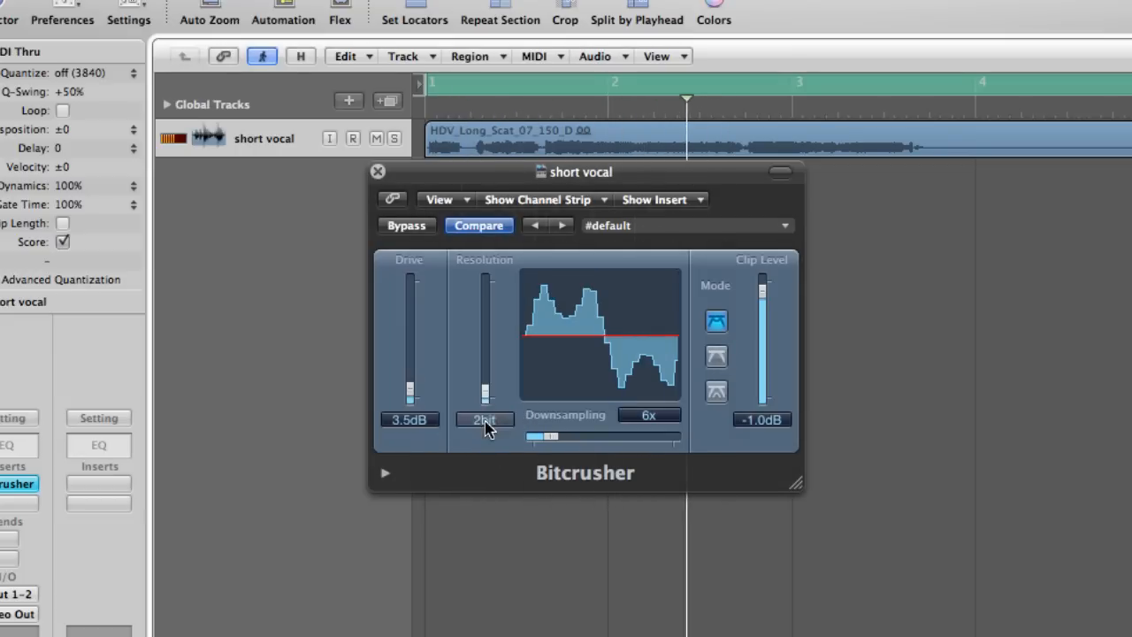
Audition the second and third clipping modes at the 2-bit Resolution and return to the first mode.
left_click(718, 359)
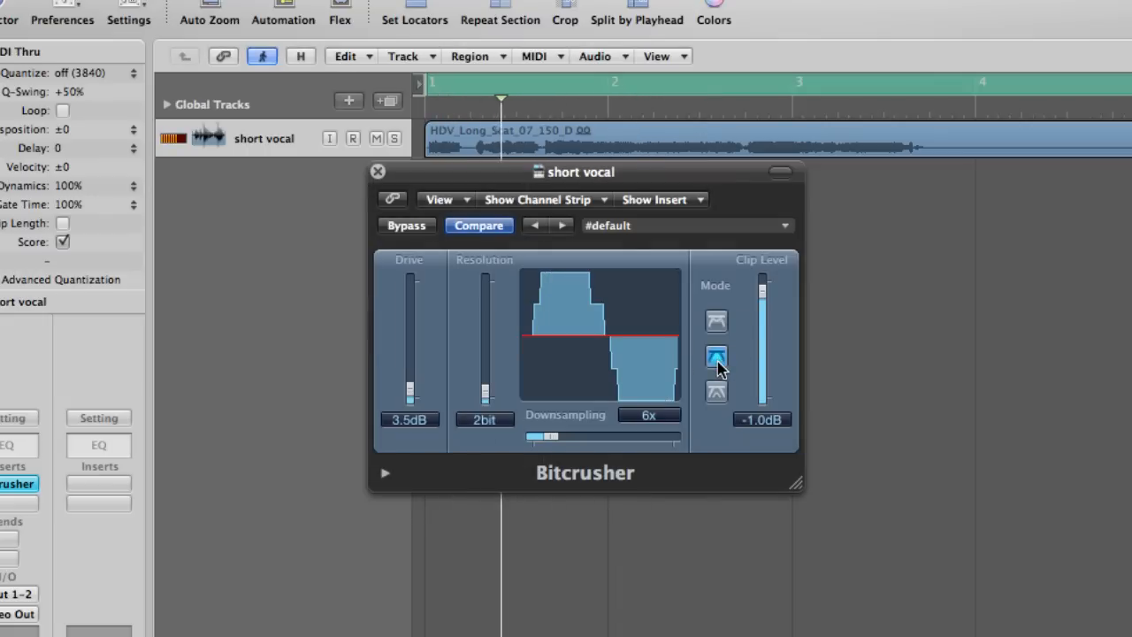
left_click(716, 393)
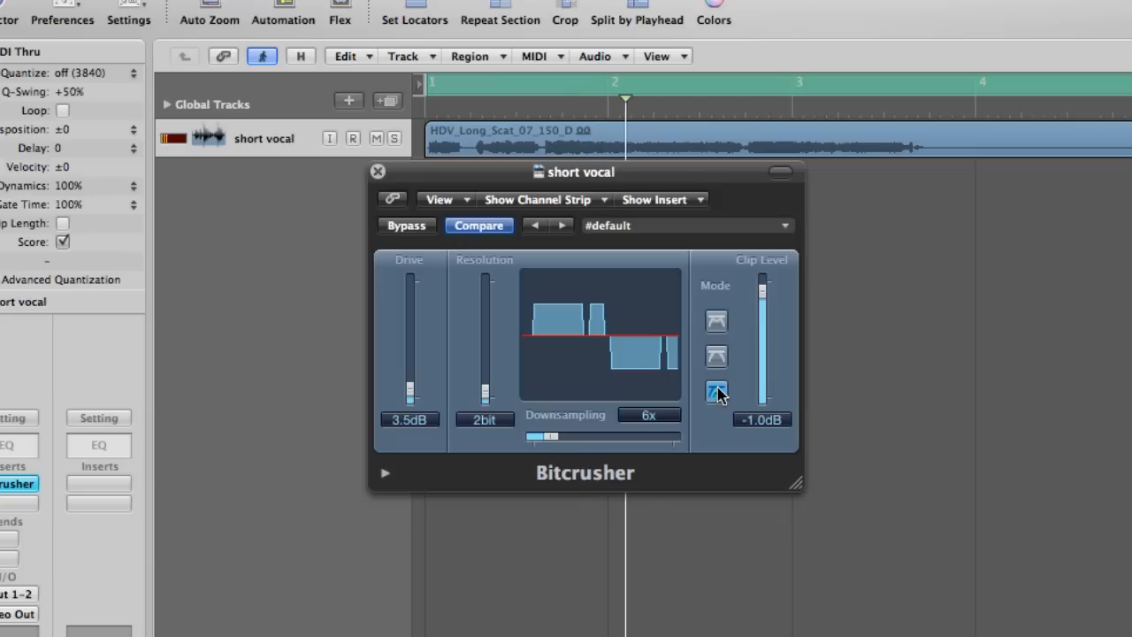
left_click(716, 321)
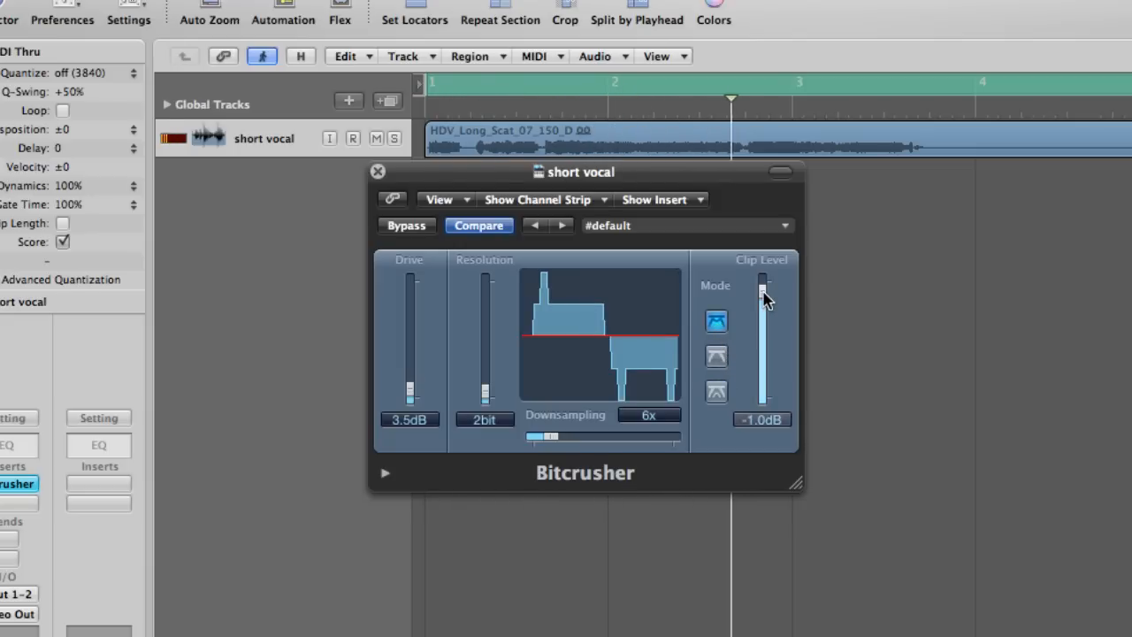
Set the Resolution to 4 bit and reveal Bitcrusher's additional Mix control, keeping it at 100%.
double_click(484, 419)
type("4")
key("Return")
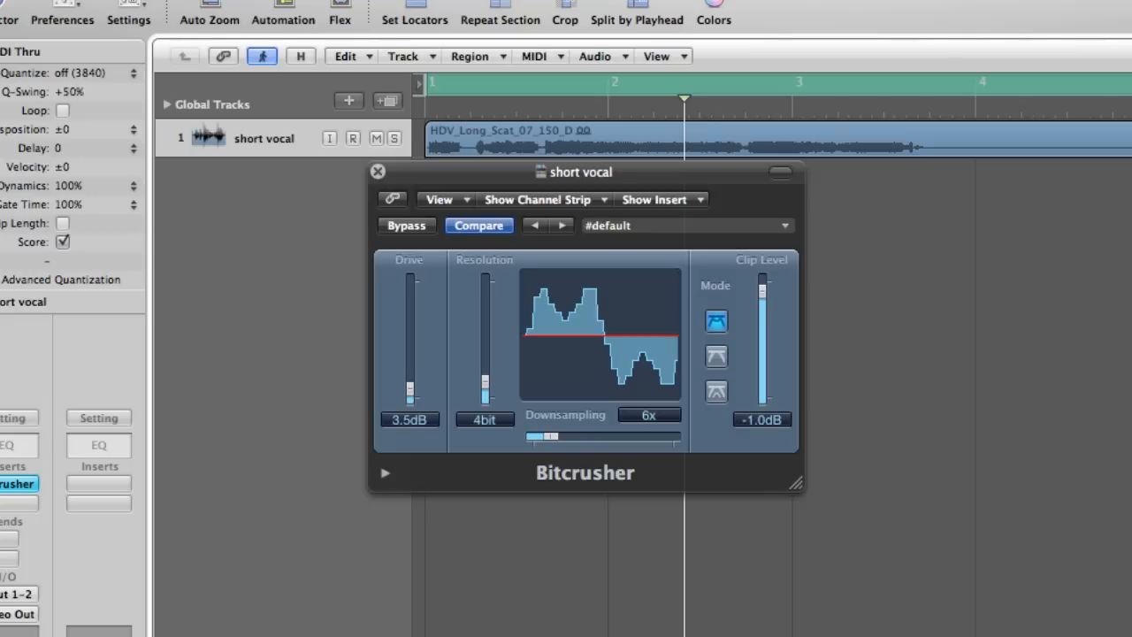
left_click(386, 474)
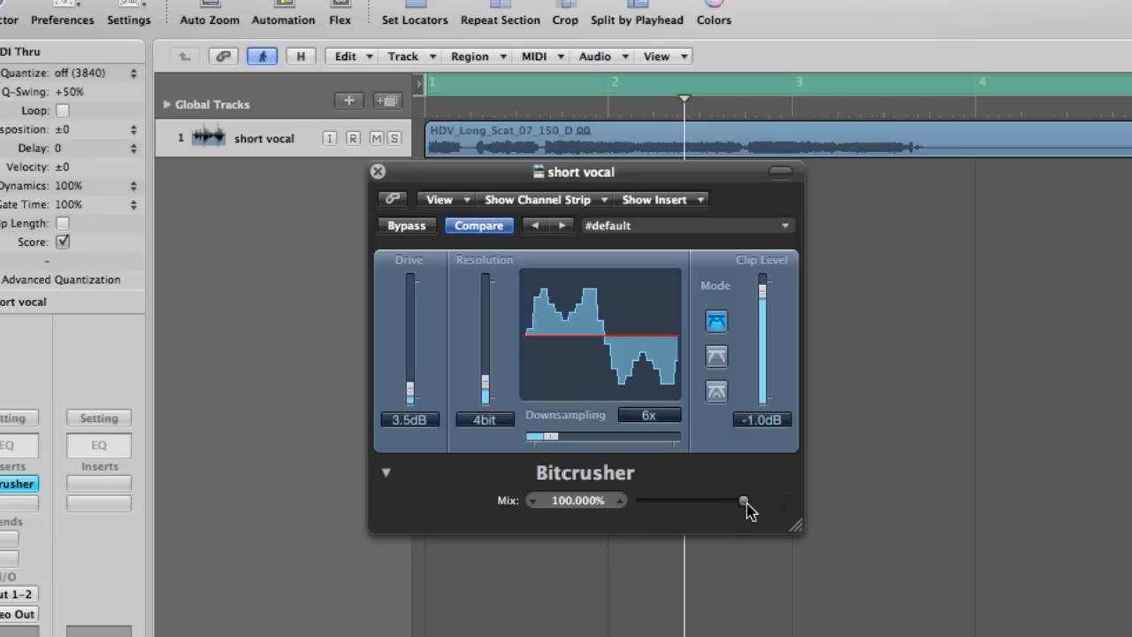
mouse_move(743, 501)
left_mouse_down()
mouse_move(628, 504)
mouse_move(756, 513)
left_mouse_up()
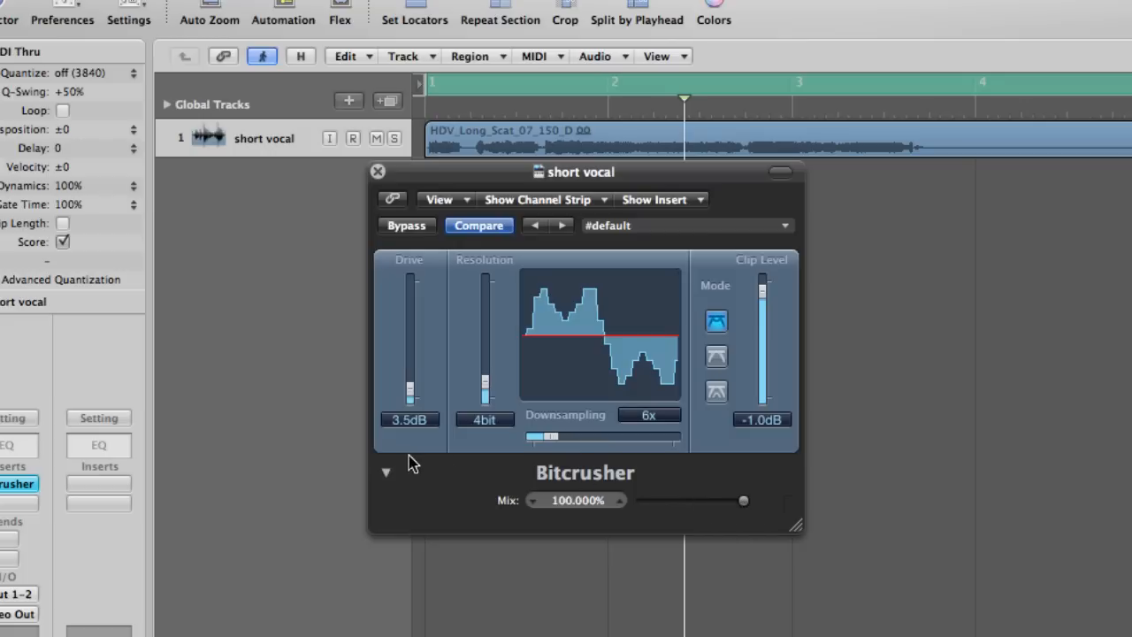